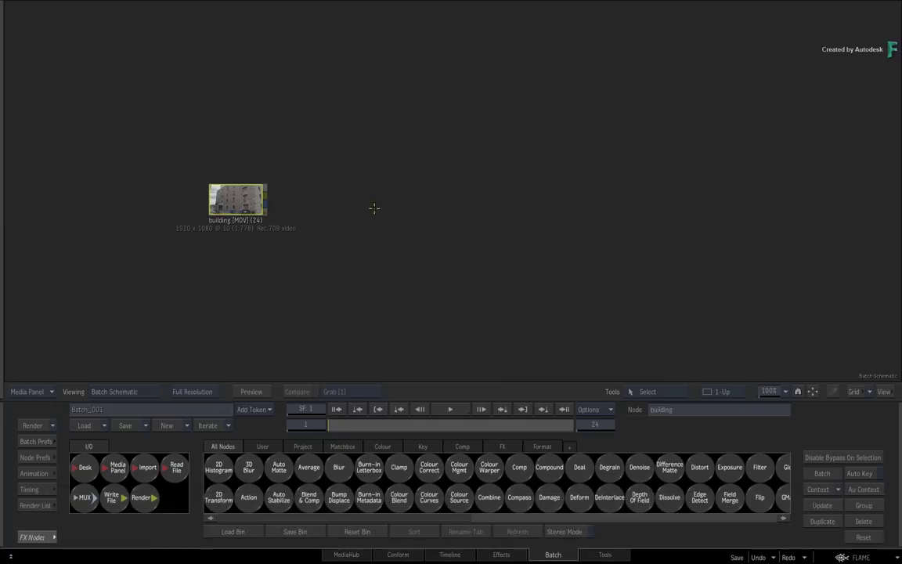
- Open the building clip full-size and play it through several times
double_click(235, 196)
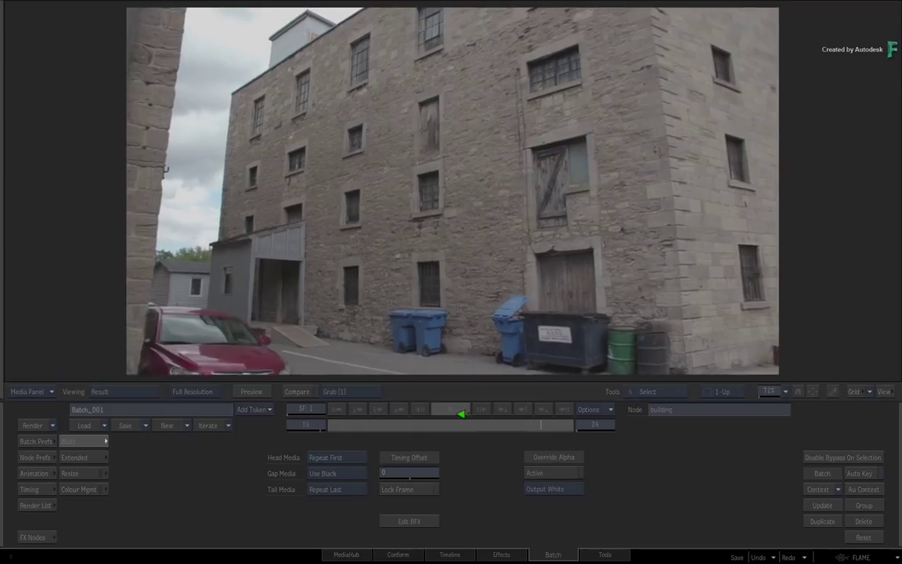
left_click(461, 412)
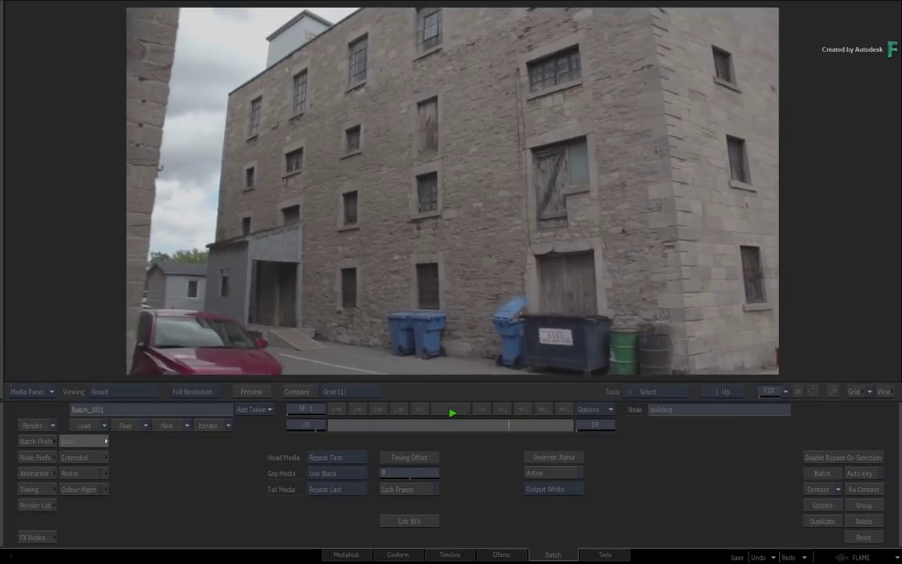
left_click(458, 409)
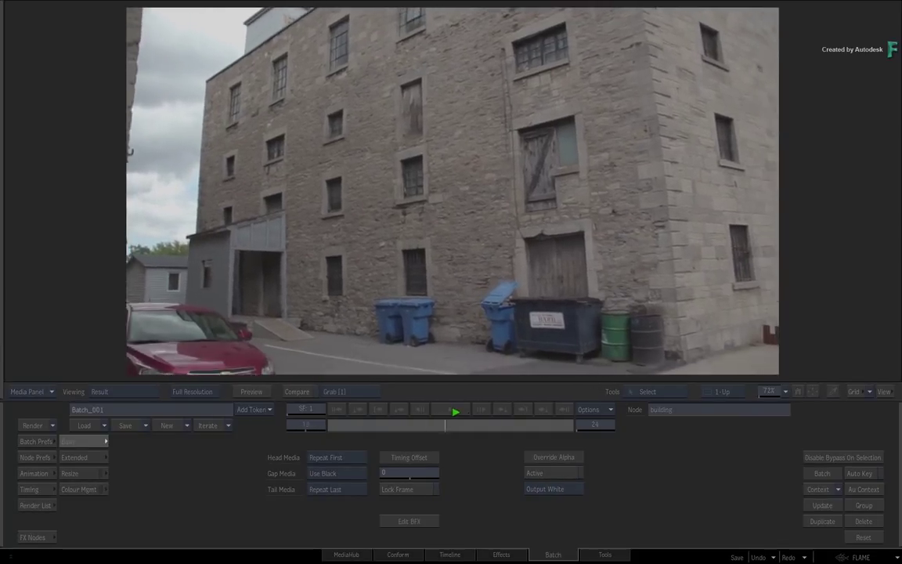
left_click(458, 409)
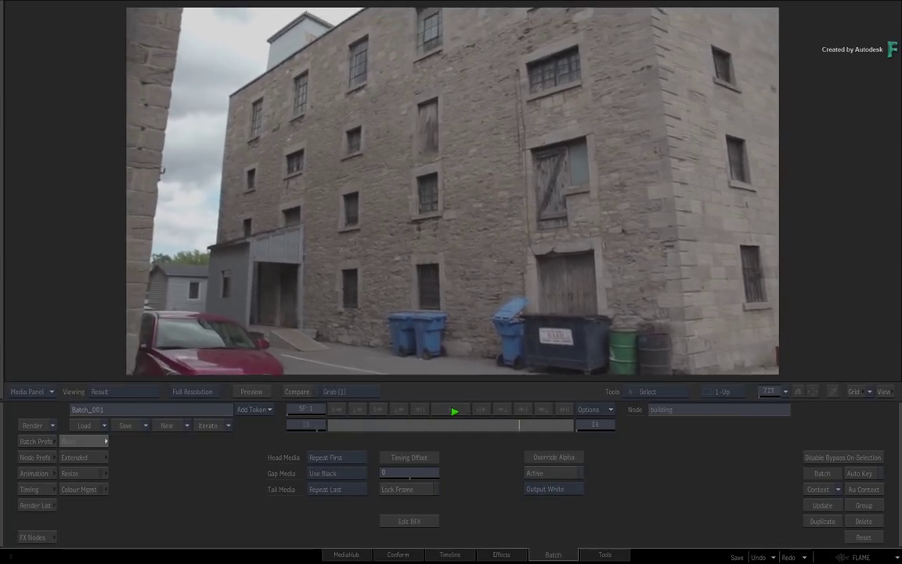
left_click(458, 409)
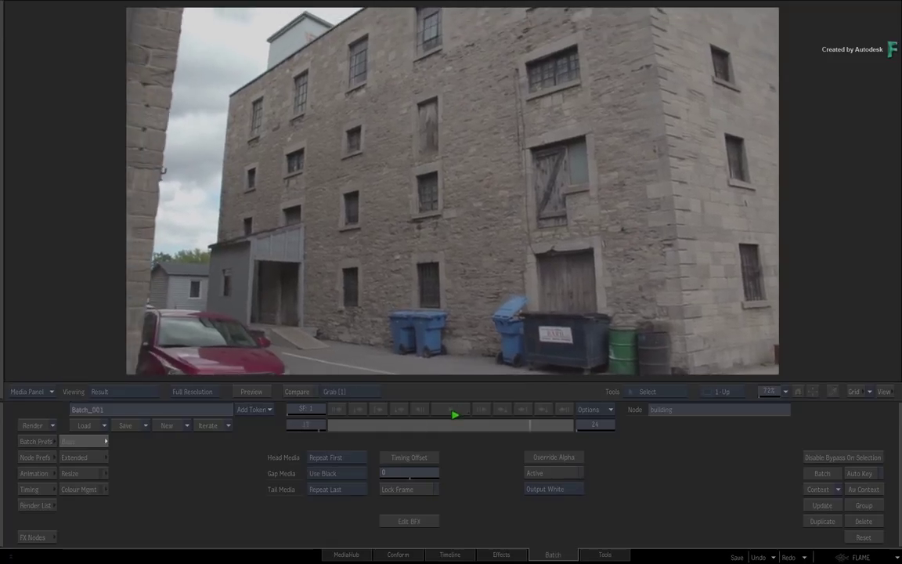
- Park the clip on frame 20 and zoom the viewer to 126% around the dumpsters
left_click_drag(548, 420, 532, 421)
left_click_drag(582, 345, 534, 256)
scroll(463, 262, "up", 5)
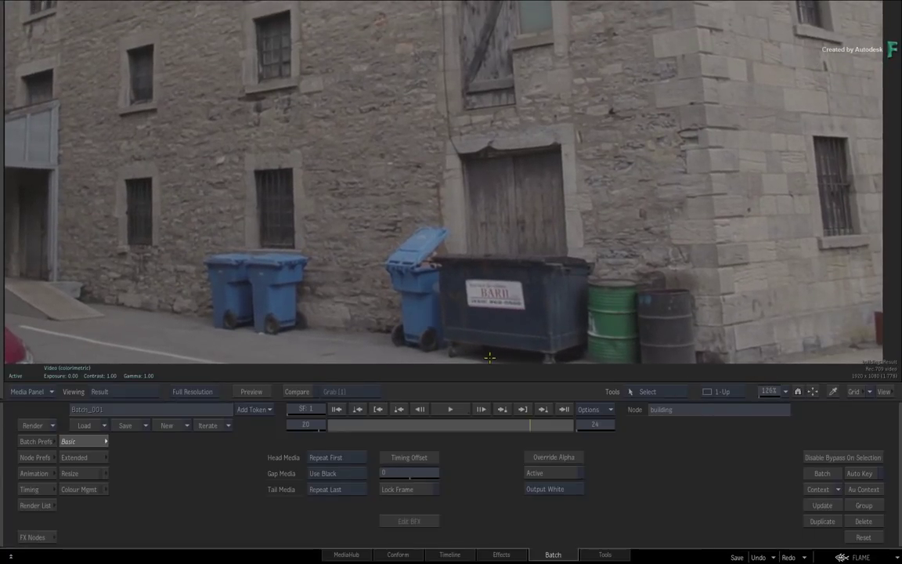
- Add a Paint node in the batch, fed by the building clip and placed below it
key("Tab")
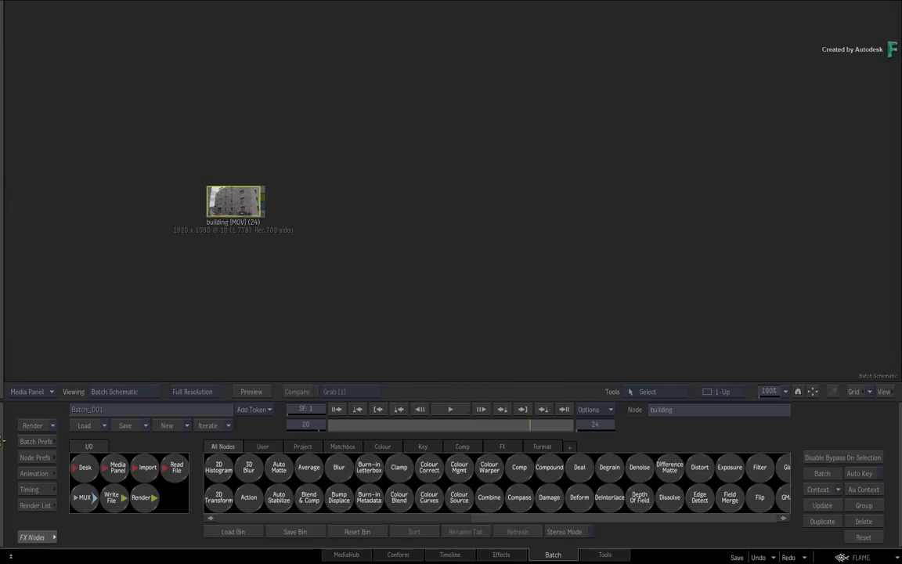
scroll(474, 490, "down", 10)
mouse_move(505, 498)
left_mouse_down()
mouse_move(461, 167)
mouse_move(354, 214)
left_mouse_up()
left_click_drag(265, 196, 342, 183)
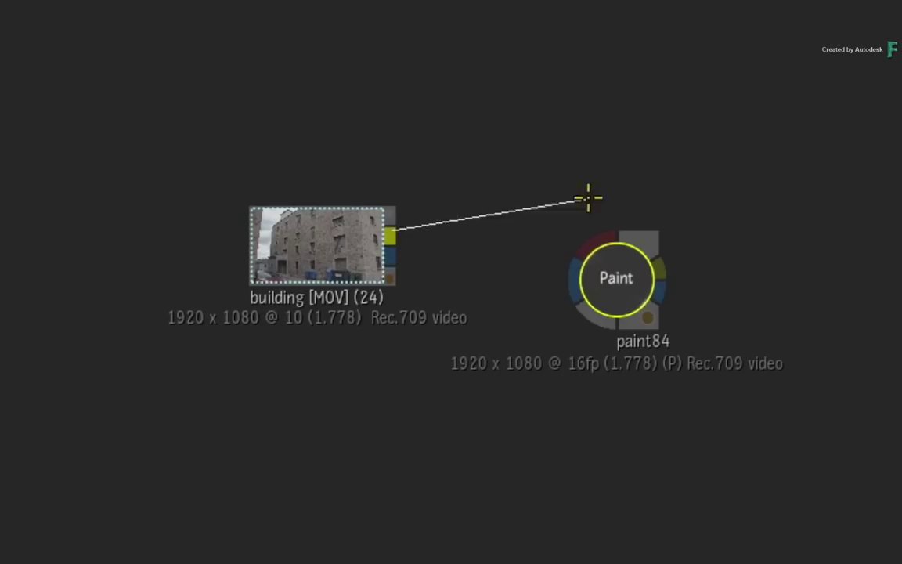
mouse_move(588, 198)
left_mouse_down()
mouse_move(589, 239)
mouse_move(608, 282)
left_mouse_up()
mouse_move(608, 282)
left_mouse_down()
mouse_move(596, 346)
mouse_move(608, 392)
mouse_move(594, 392)
left_mouse_up()
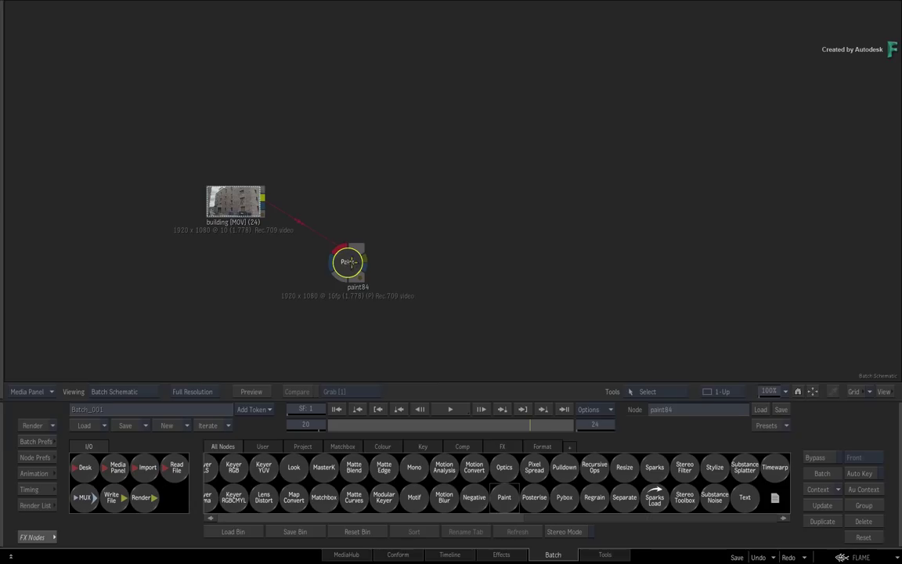
- Open the Paint node on the result view and set the paint mode to Rec Clone
double_click(348, 262)
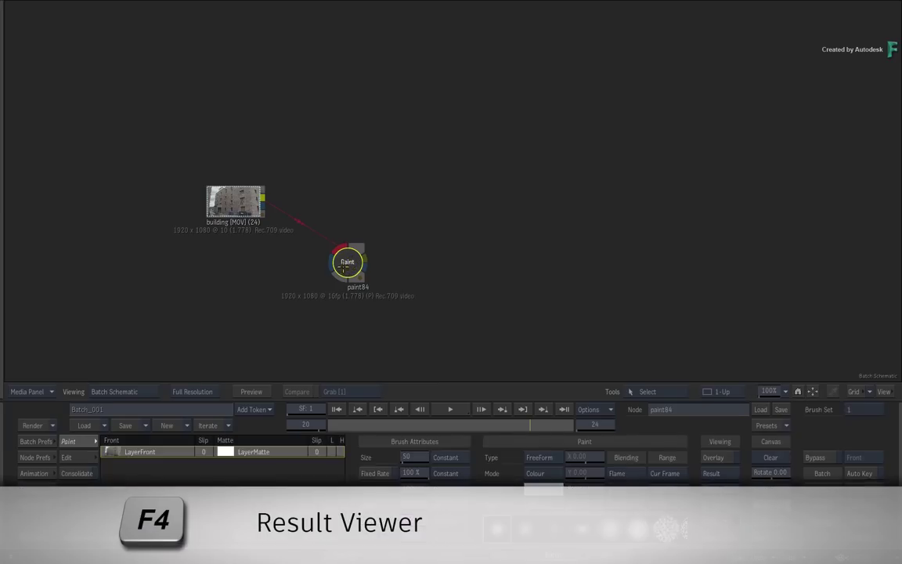
key("F4")
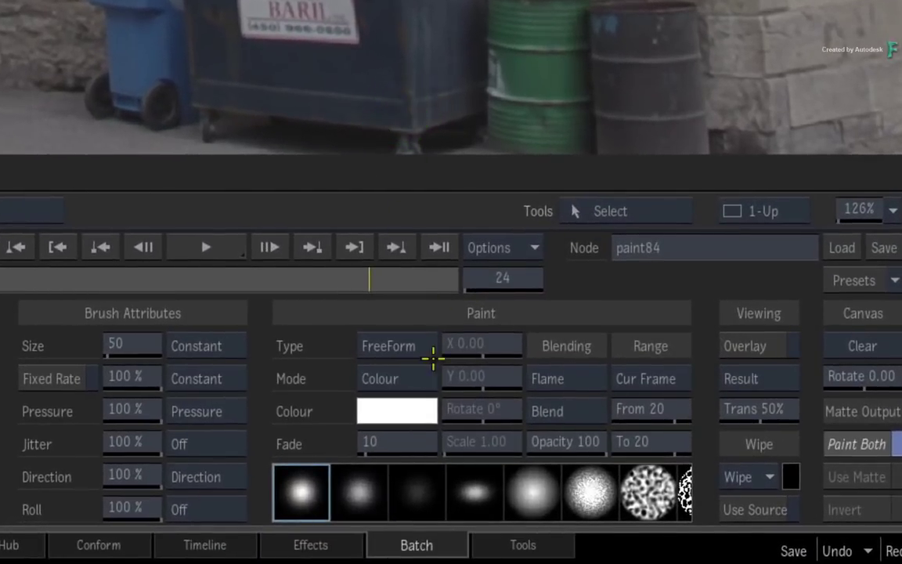
left_click(404, 378)
left_click(421, 329)
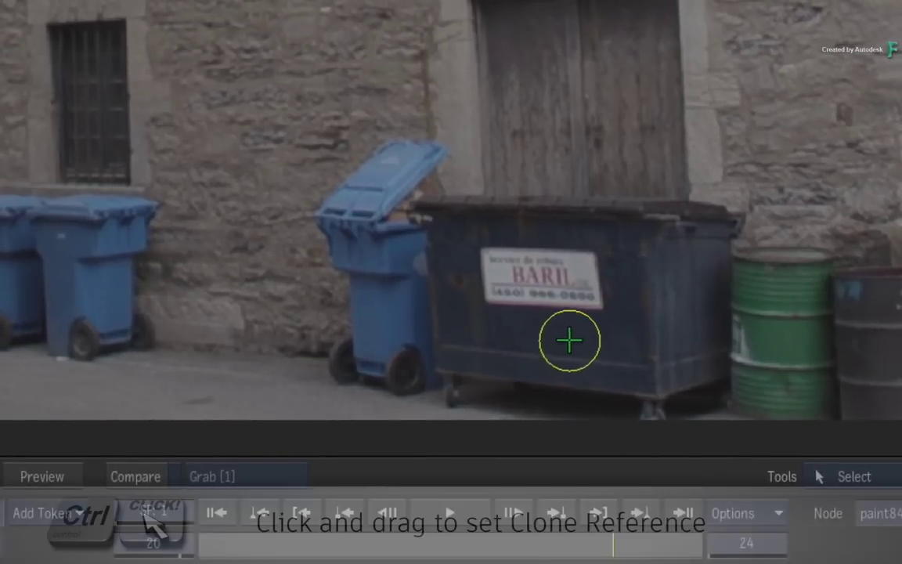
- Set the clone source offset and paint out the dumpster sign's lettering and white stripe
left_click_drag(576, 336, 580, 318, "ctrl")
mouse_move(575, 274)
left_mouse_down()
mouse_move(579, 263)
mouse_move(573, 269)
left_mouse_up()
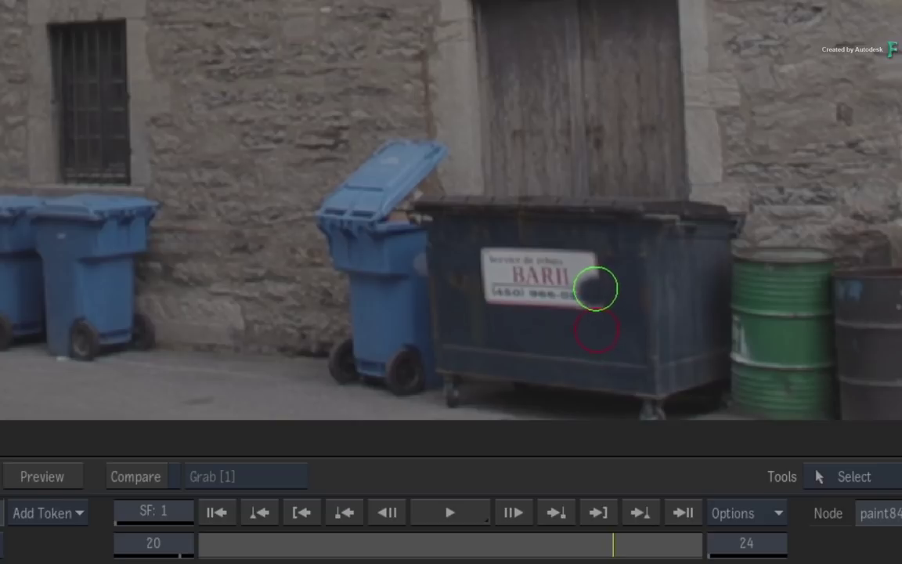
left_click_drag(549, 283, 483, 282)
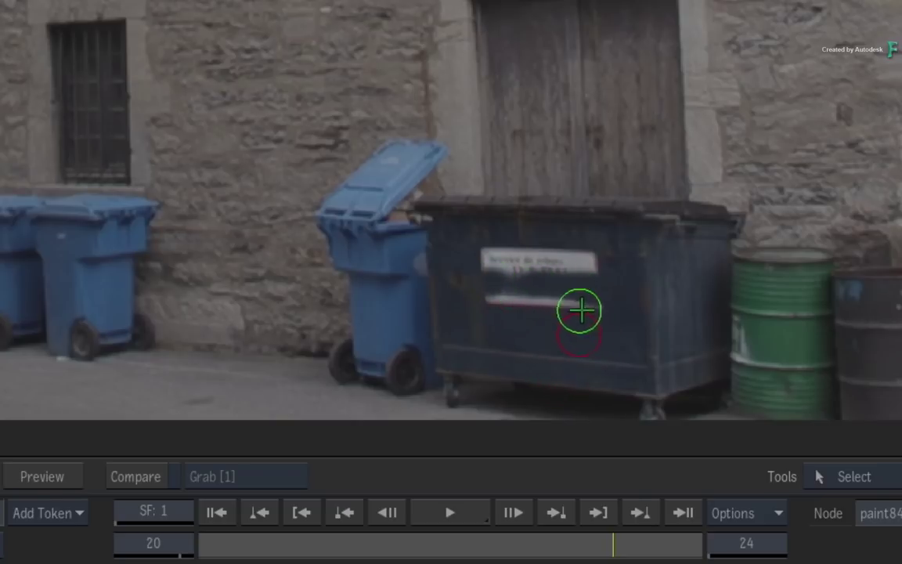
left_click_drag(588, 313, 500, 296)
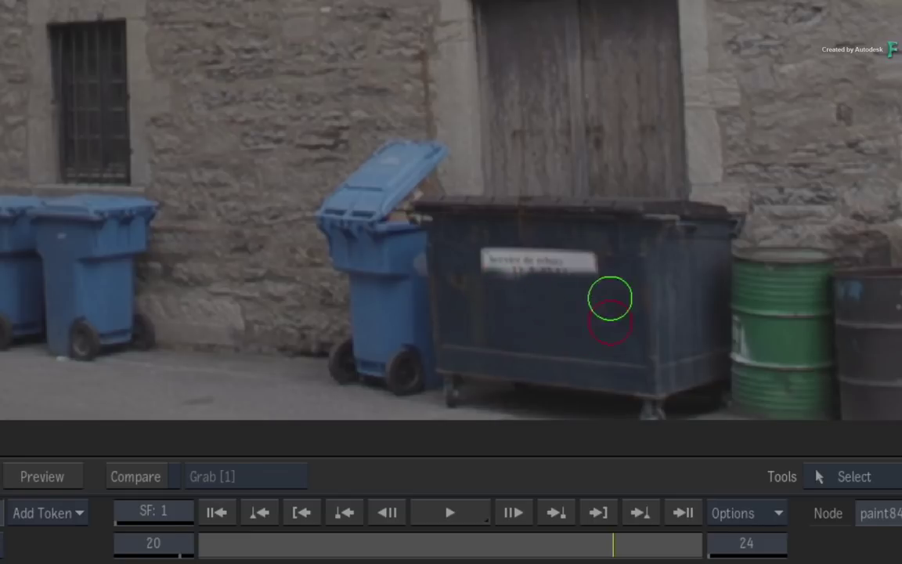
mouse_move(608, 292)
left_mouse_down()
mouse_move(597, 266)
mouse_move(550, 274)
mouse_move(484, 258)
mouse_move(584, 260)
mouse_move(510, 250)
mouse_move(581, 261)
left_mouse_up()
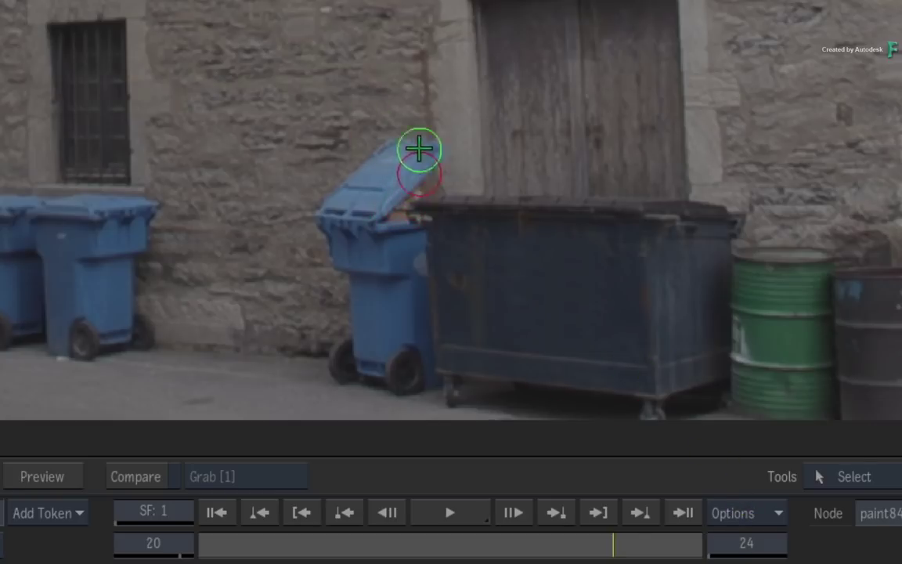
- Pick stone wall texture as clone source and paint it over the blue bin's raised lid
mouse_move(428, 54)
left_mouse_down()
mouse_move(430, 148)
mouse_move(441, 154)
mouse_move(439, 162)
mouse_move(429, 148)
mouse_move(396, 145)
mouse_move(424, 170)
mouse_move(396, 157)
left_mouse_up()
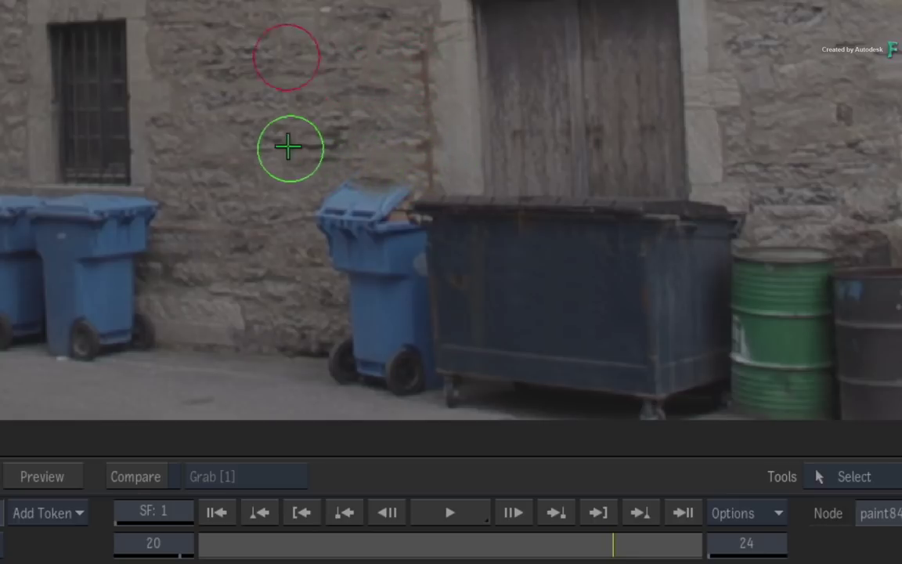
left_click(300, 151)
mouse_move(332, 167)
left_mouse_down()
mouse_move(391, 181)
mouse_move(381, 187)
mouse_move(339, 166)
mouse_move(304, 171)
mouse_move(316, 147)
mouse_move(515, 231)
left_mouse_up()
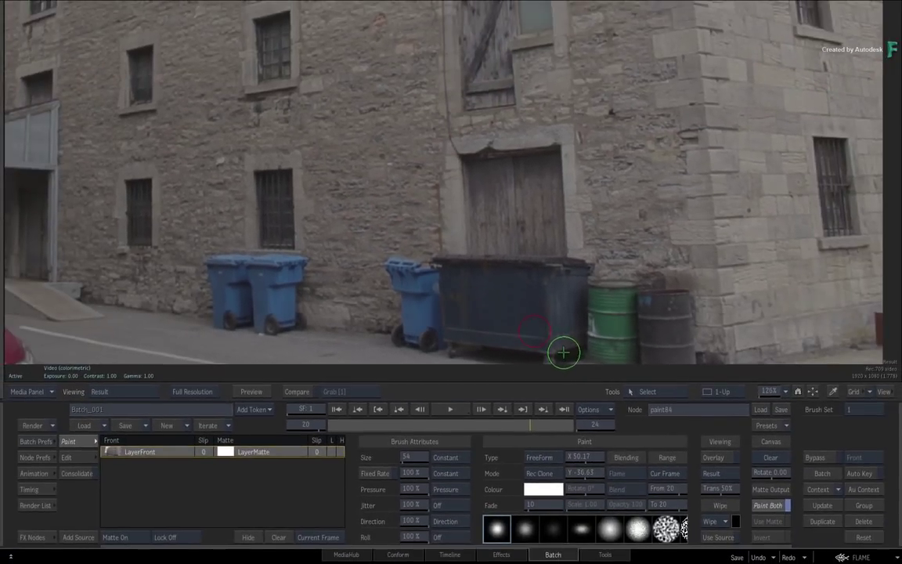
- Place a MUX node after paint84 and open it to freeze frame 20
key("Escape")
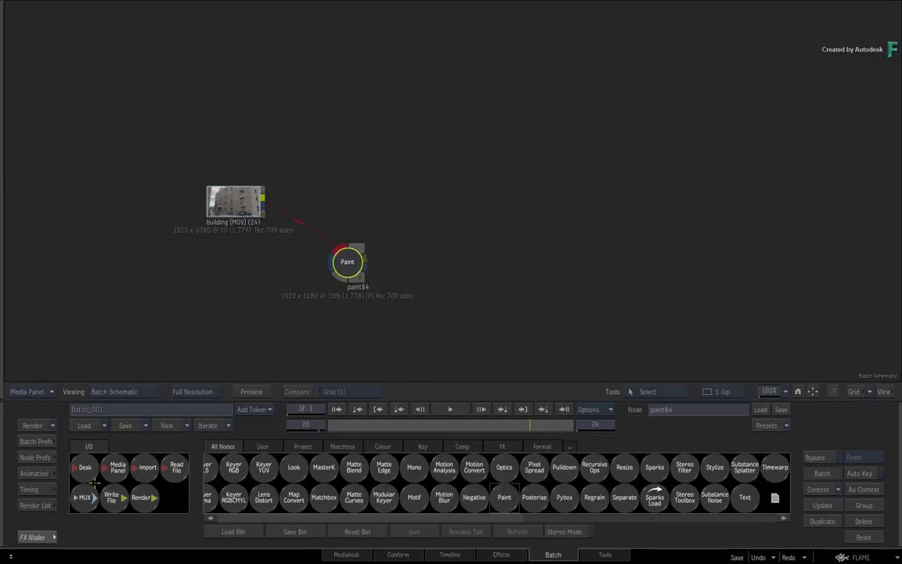
mouse_move(93, 483)
left_mouse_down()
mouse_move(452, 352)
mouse_move(429, 291)
mouse_move(455, 256)
mouse_move(533, 296)
mouse_move(568, 342)
left_mouse_up()
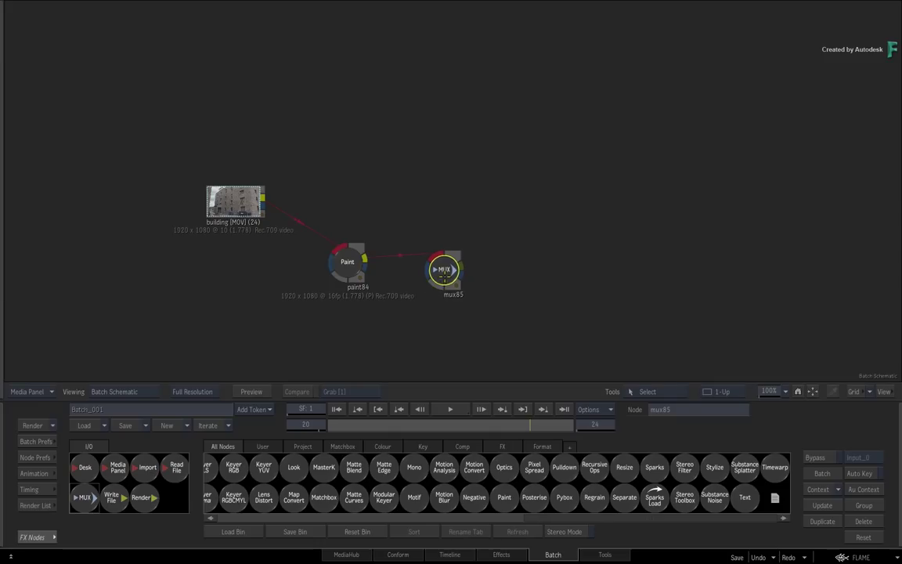
double_click(445, 270)
- Add action86 with the building clip connected as its background input
left_click_drag(569, 524, 509, 174)
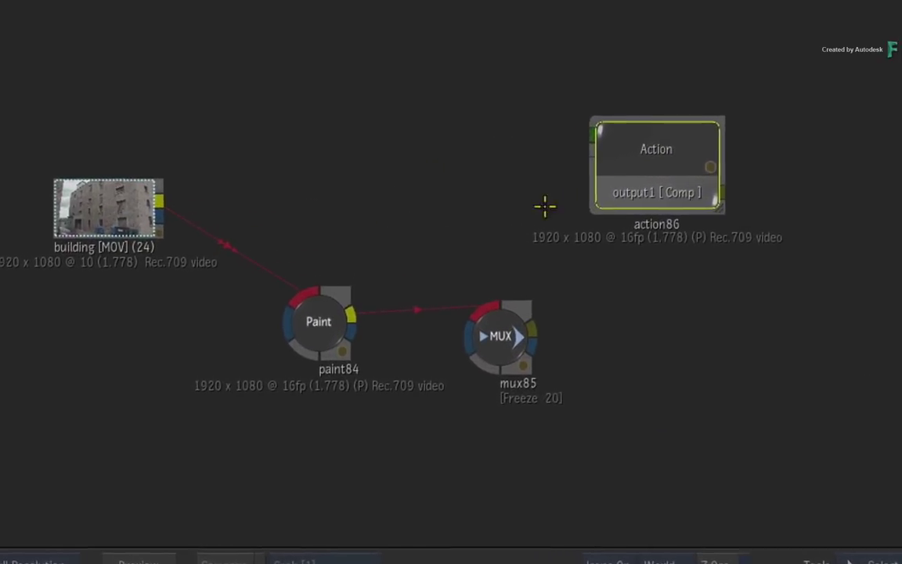
left_click_drag(234, 198, 437, 77)
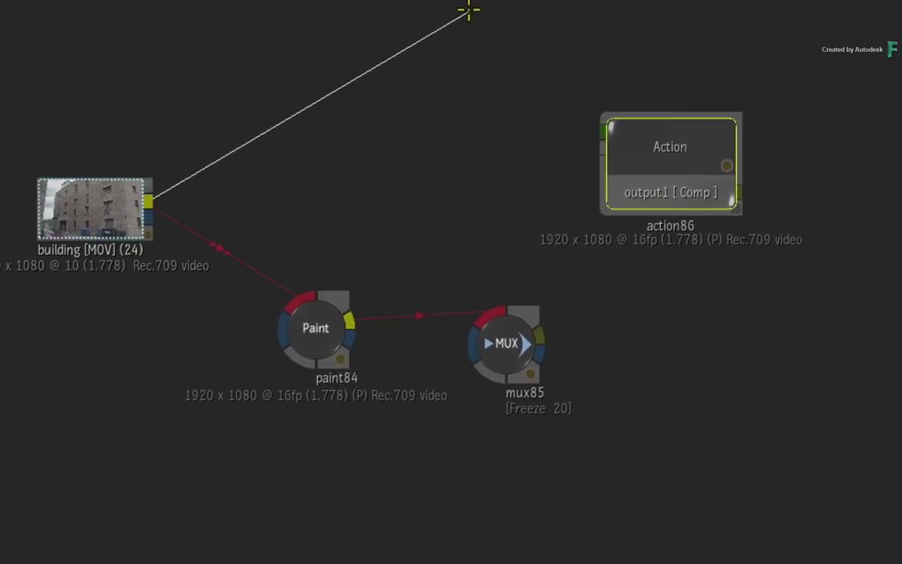
left_click_drag(468, 9, 599, 148)
left_click_drag(681, 149, 767, 190)
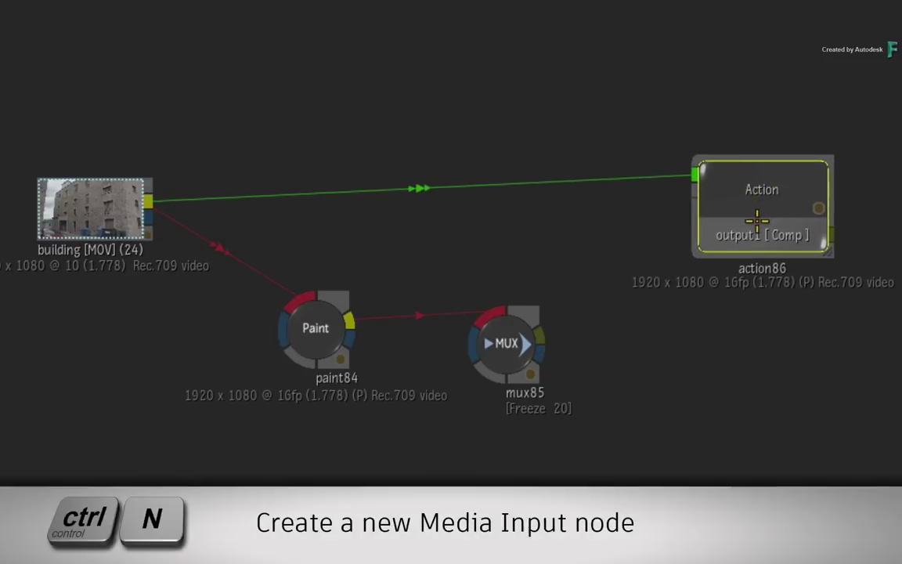
- Create a media1 input below action86 and feed mux85's output into it
key("ctrl+n")
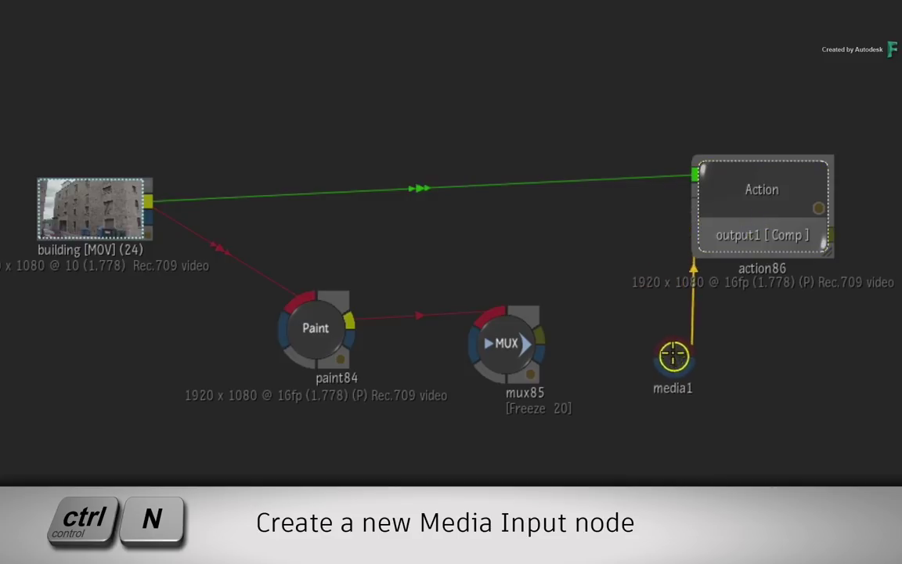
left_click(674, 345)
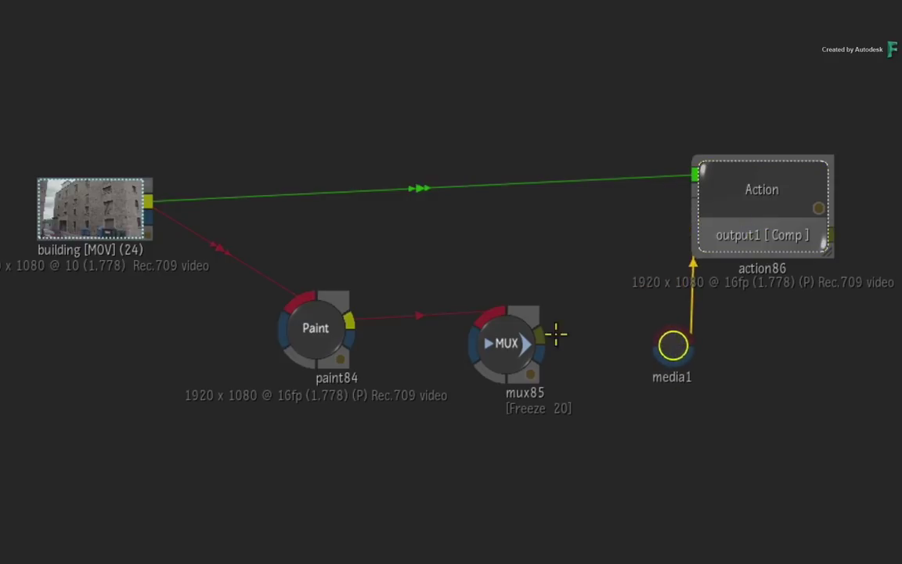
left_click_drag(543, 335, 671, 339)
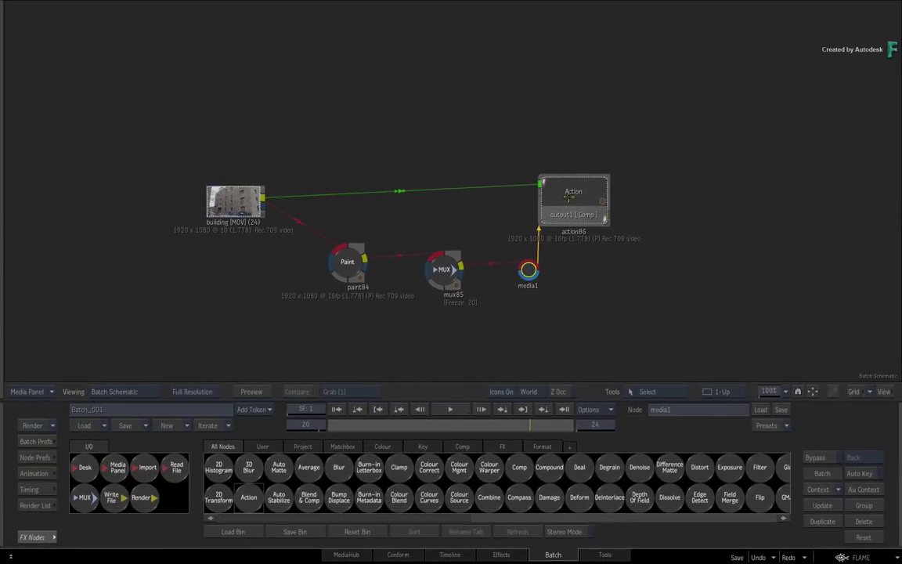
- Show action86's schematic in a 2-Up view and move its axis and image nodes aside
left_click(575, 198)
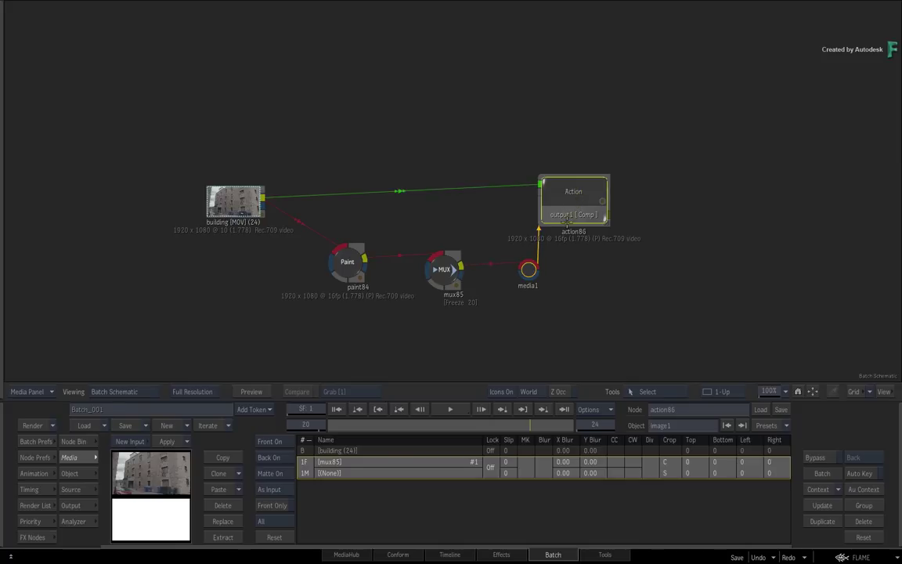
key("alt+2")
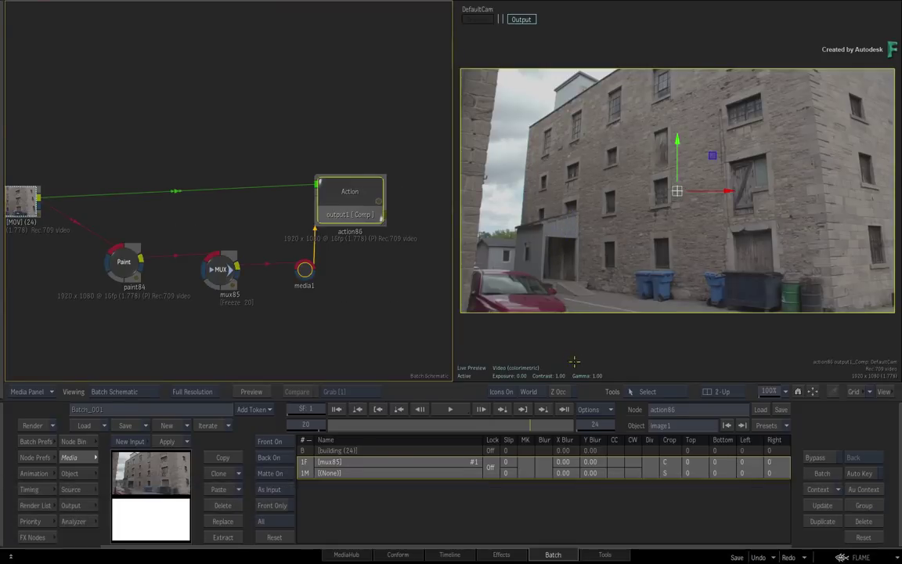
key("Tab")
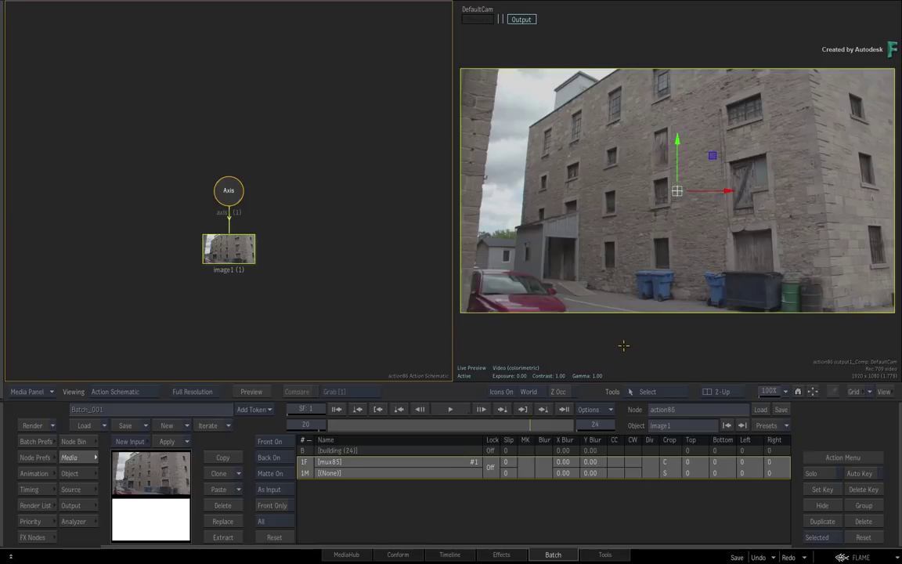
left_click_drag(236, 185, 235, 174)
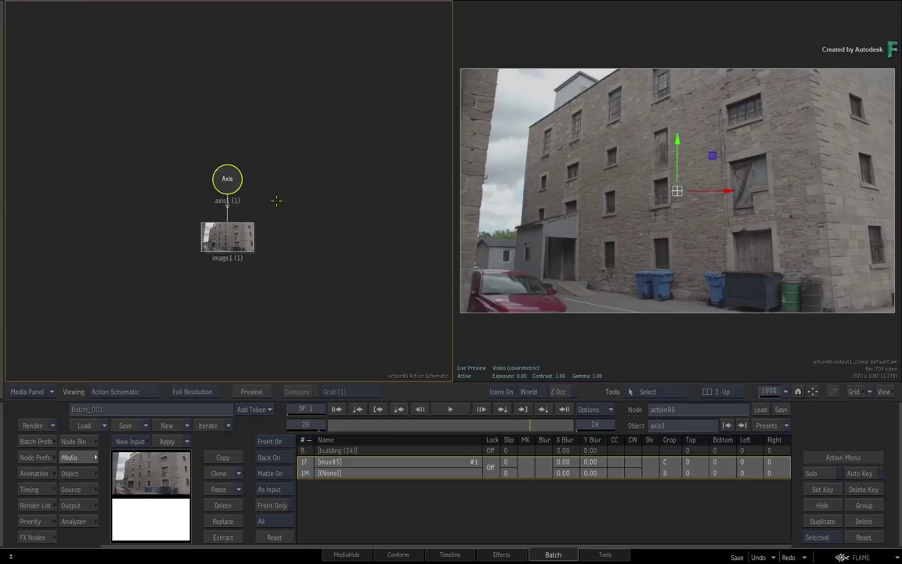
left_click_drag(229, 183, 266, 16)
left_click(238, 308)
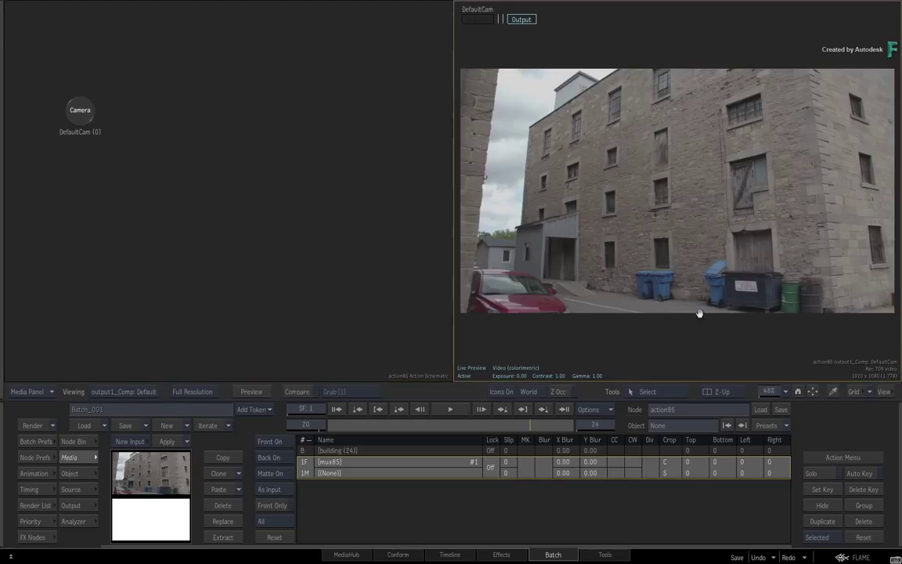
- Add a 3D Shape with axes and a four-point GMask over the dumpster sign from the Node Bin
scroll(755, 284, "up", 5)
scroll(644, 230, "up", 4)
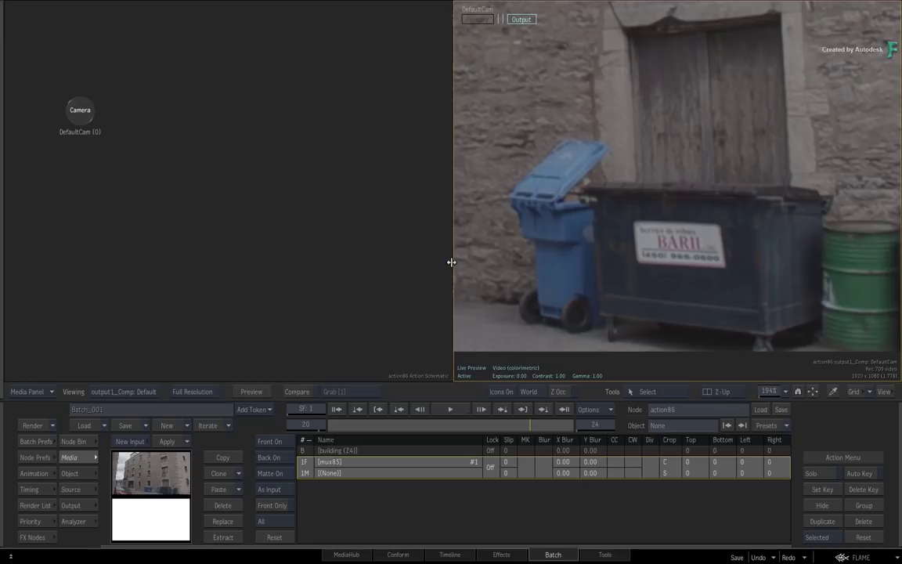
left_click_drag(452, 262, 304, 253)
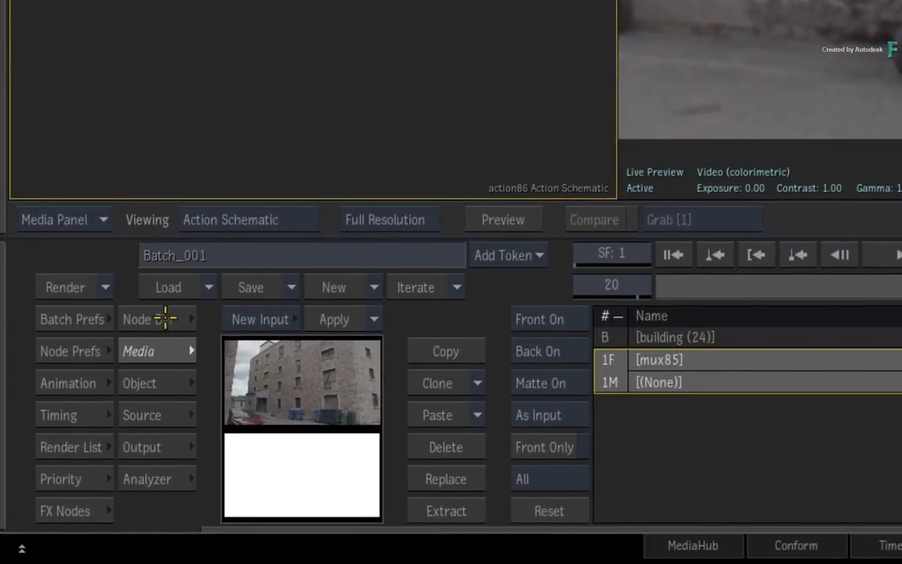
left_click(163, 317)
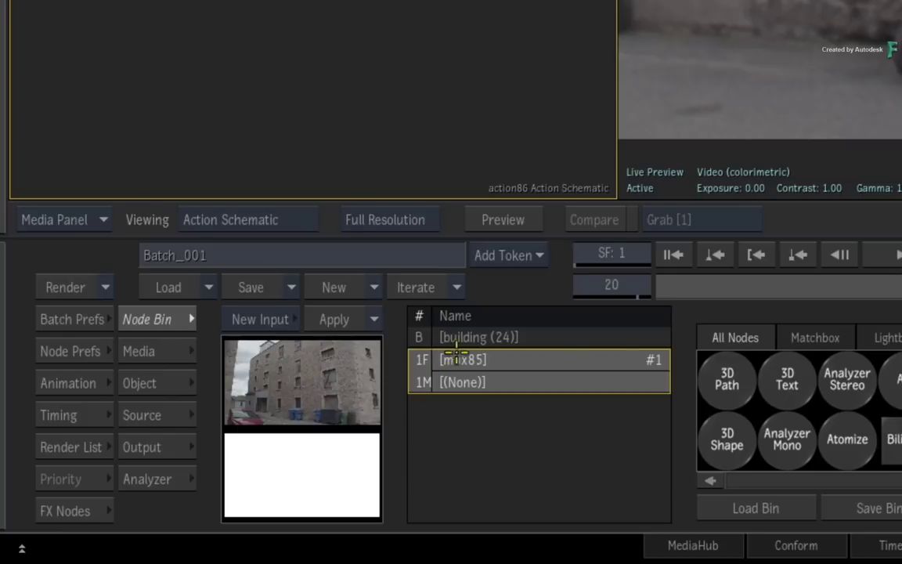
left_click_drag(726, 439, 250, 81)
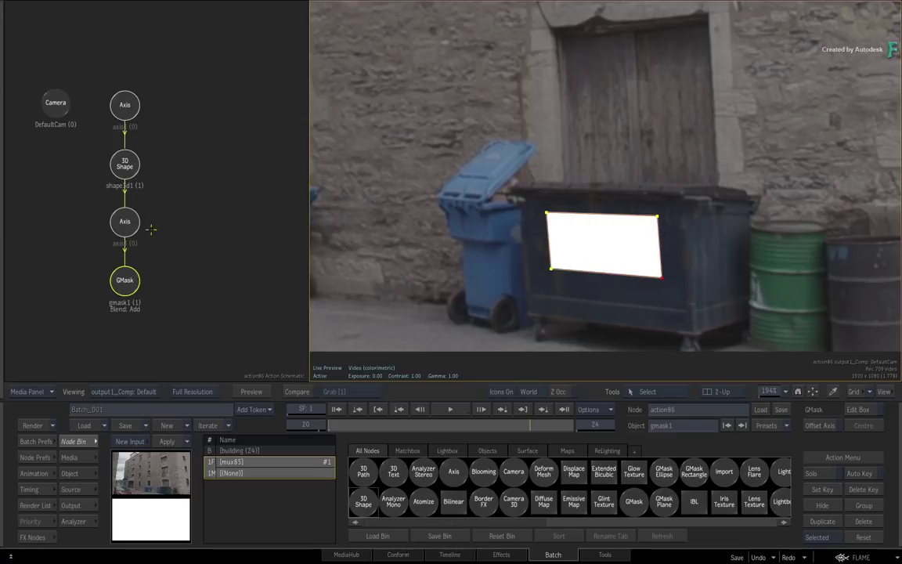
- Select axis3, view through it, and set its tracker to Planar mode
left_click(124, 222)
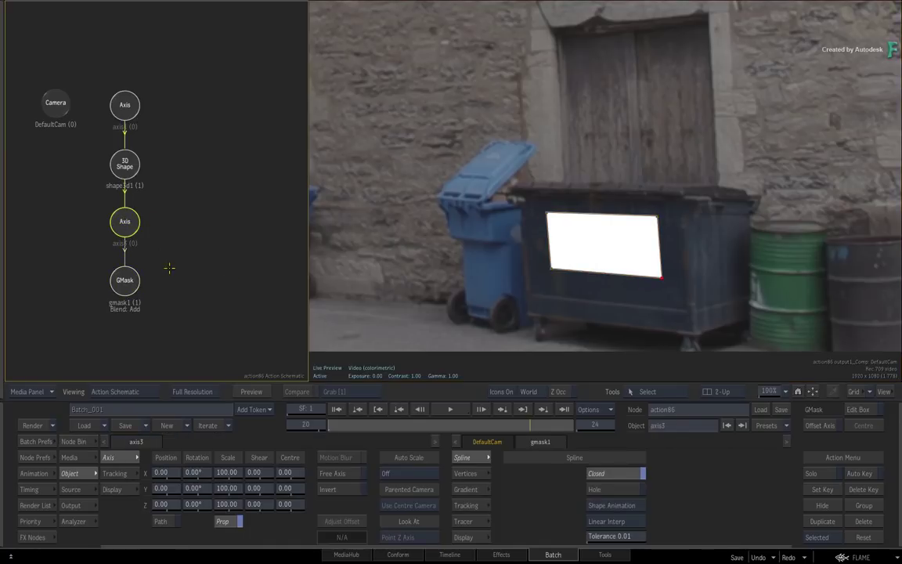
key("F8")
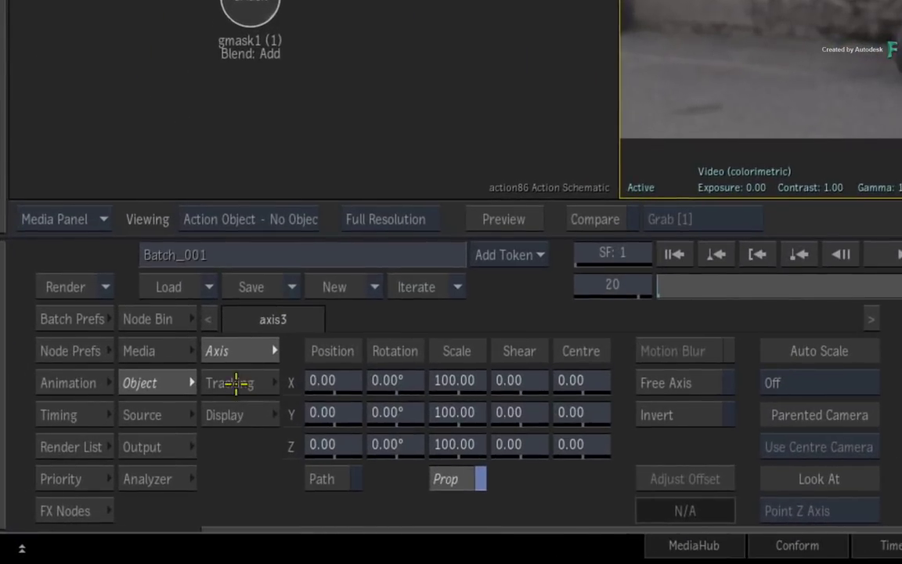
left_click(120, 473)
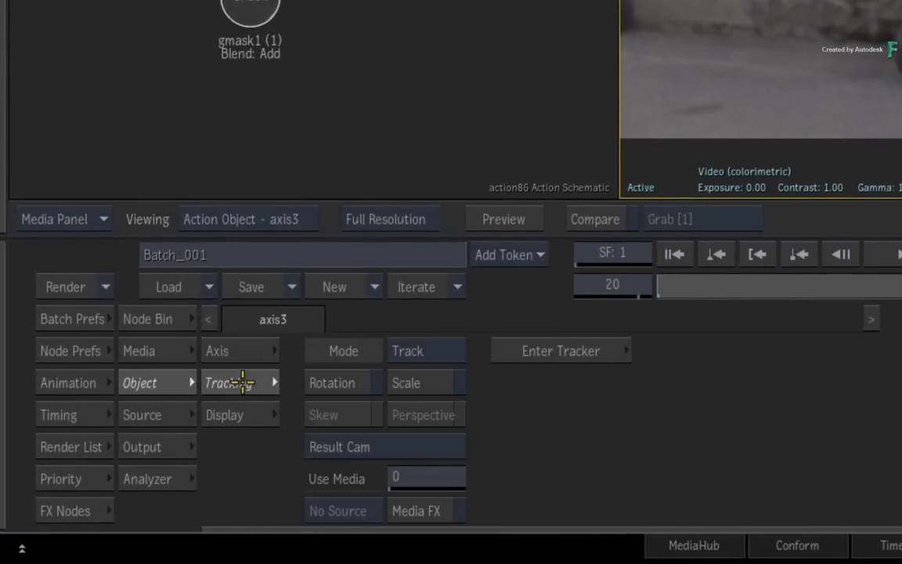
left_click(465, 345)
left_click(451, 403)
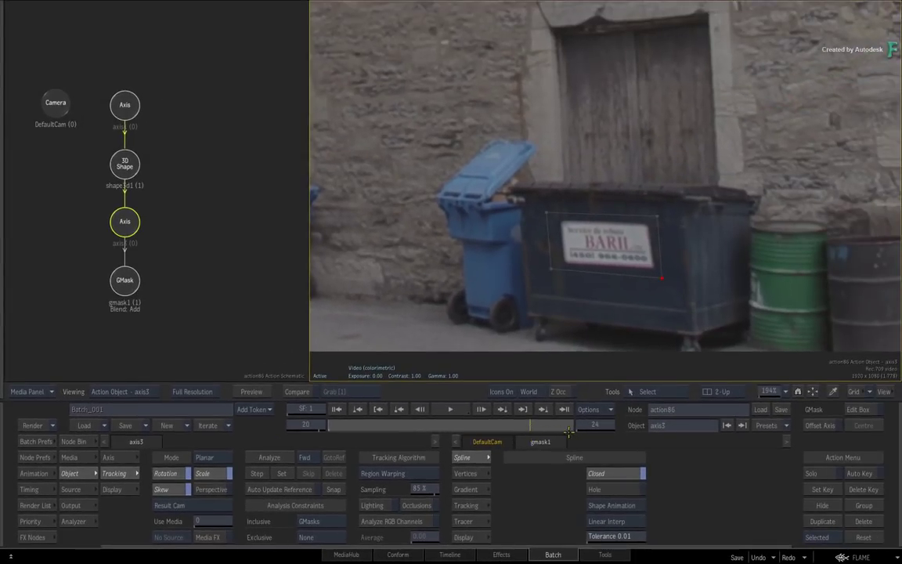
- Track the sign forward from frame 20, then backward to frame 4
left_click(269, 457)
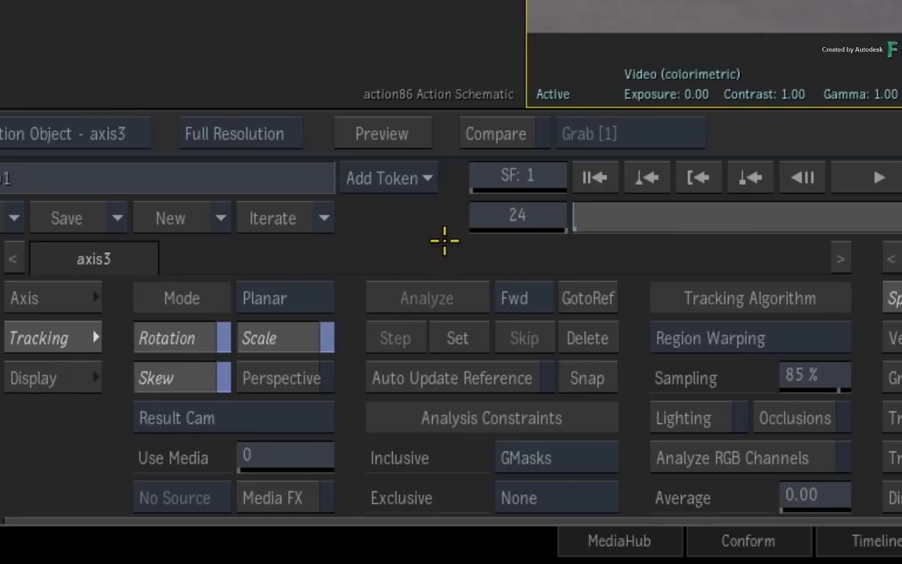
left_click(598, 296)
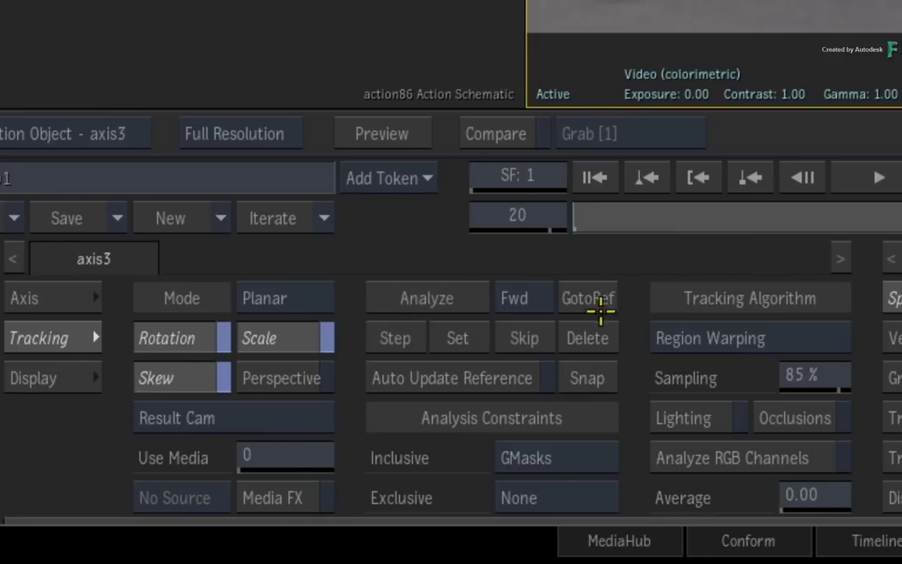
left_click(526, 298)
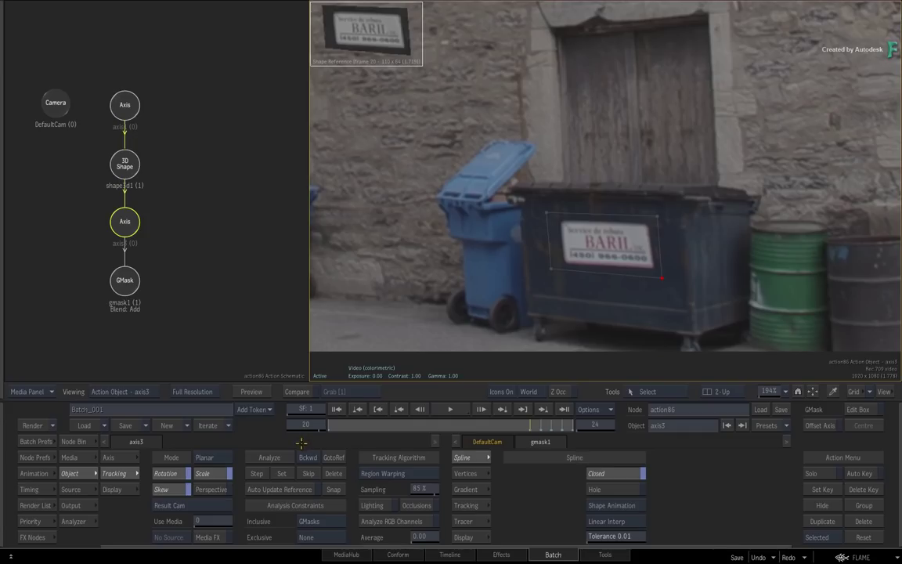
left_click(269, 457)
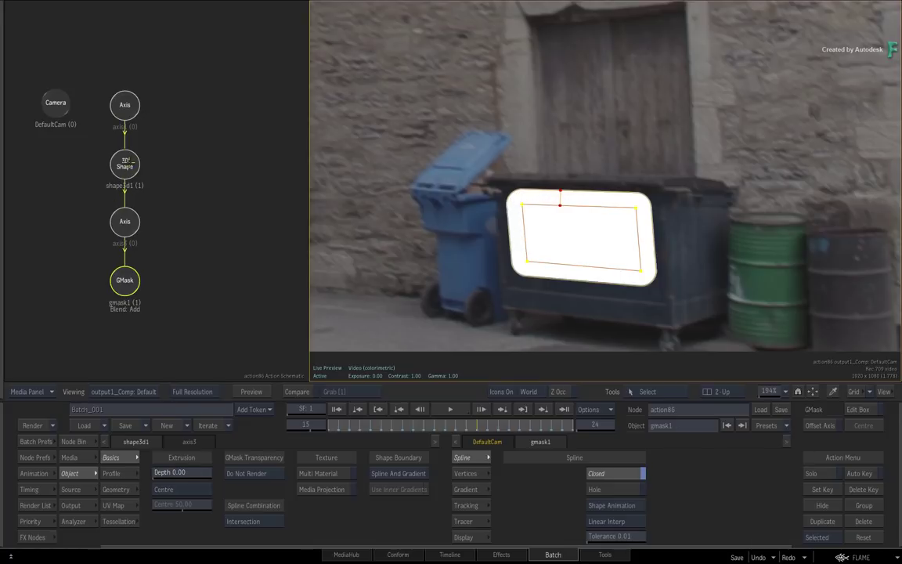
- Set the 3D Shape's mask to render for the 3D shape only and enable Media Projection at frame 20
left_click(124, 163)
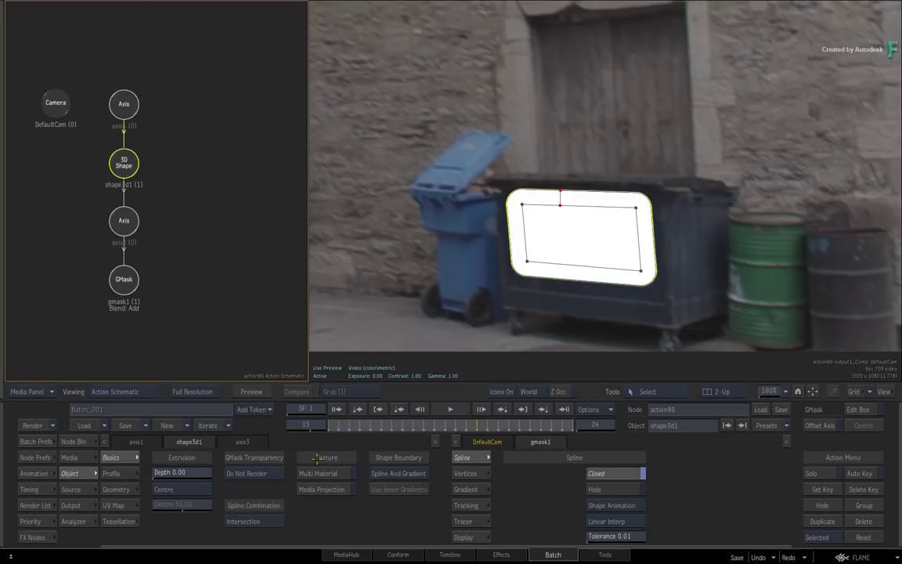
left_click(278, 473)
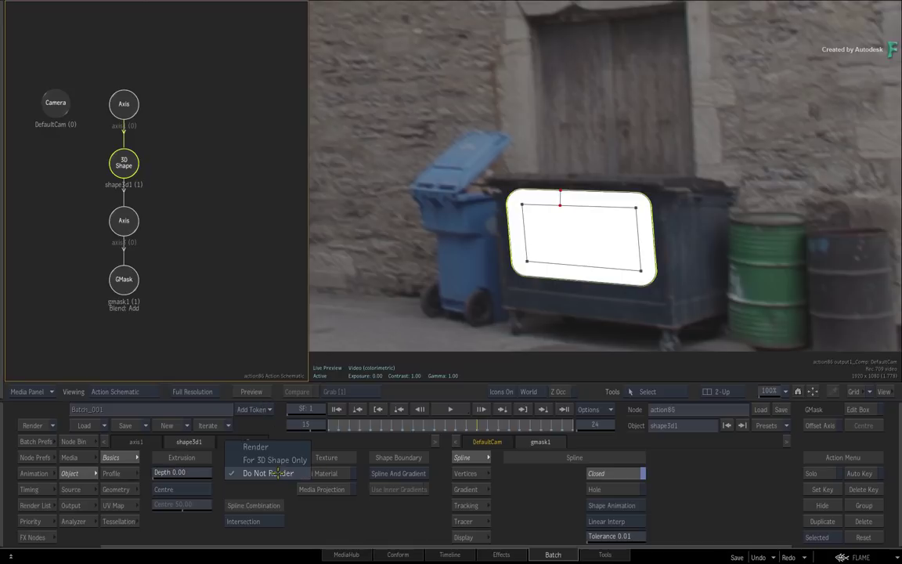
left_click(231, 459)
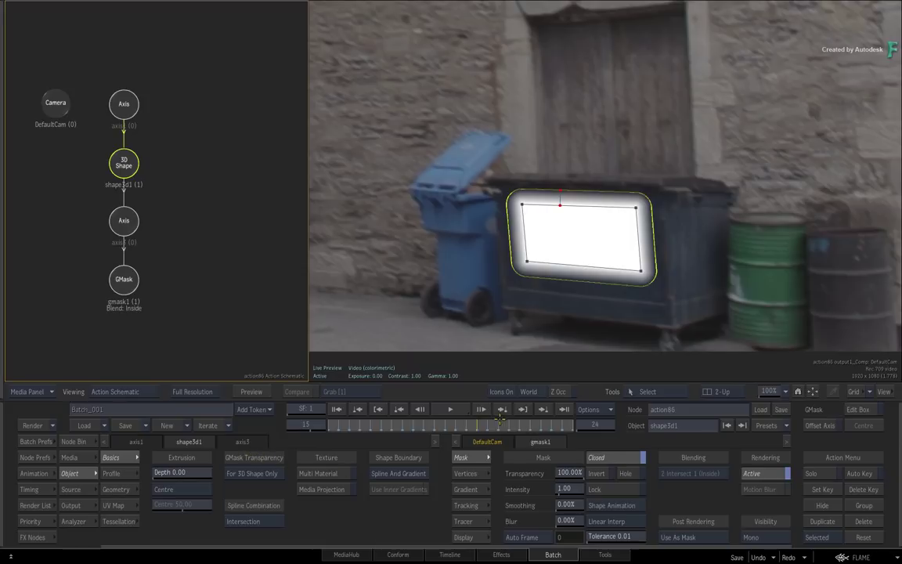
left_click_drag(464, 423, 531, 419)
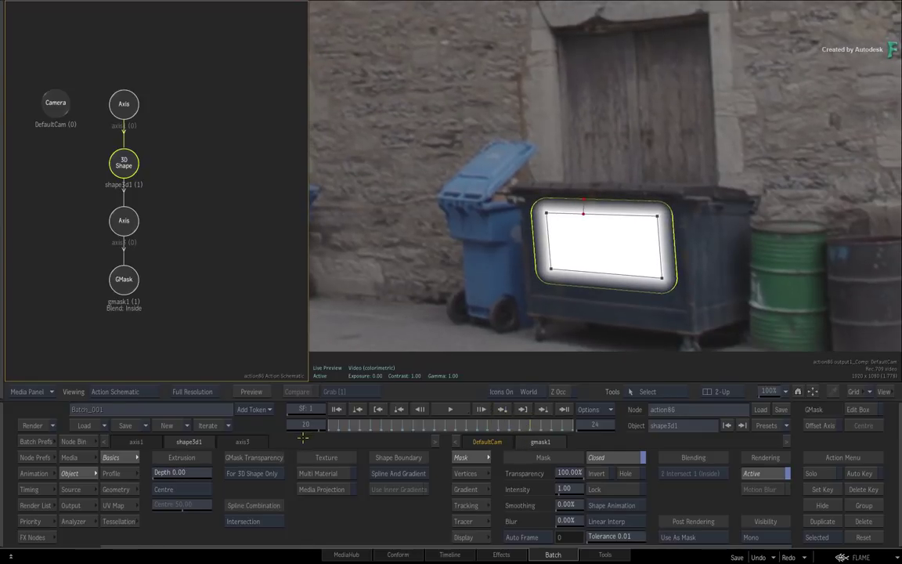
left_click(322, 489)
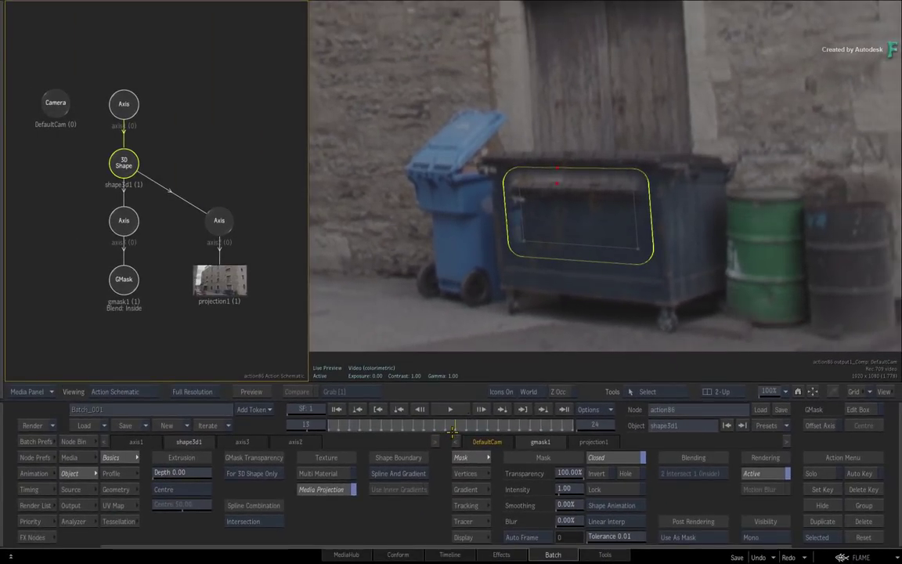
- Check the patch near frame 9, then show axis3's tracked channels in the animation editor
left_click_drag(453, 427, 531, 420)
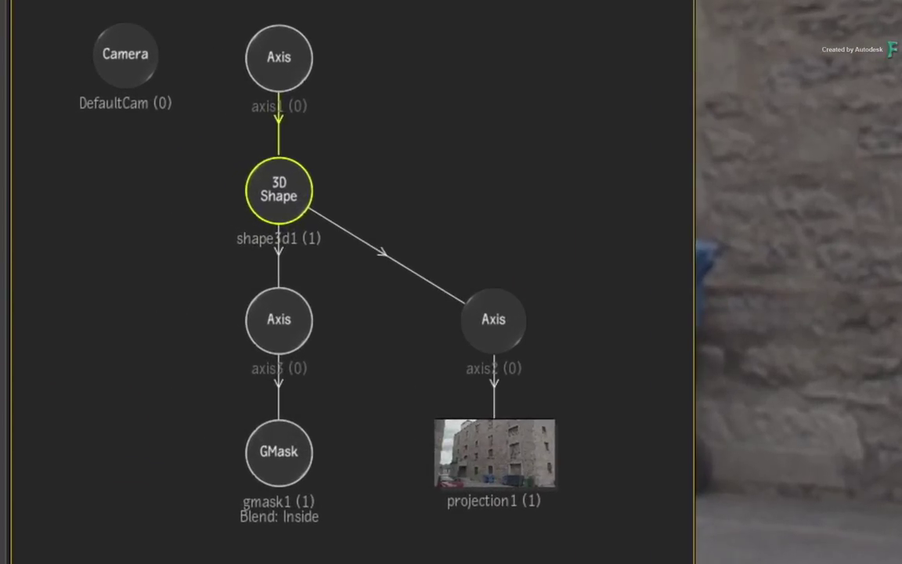
left_click(266, 309)
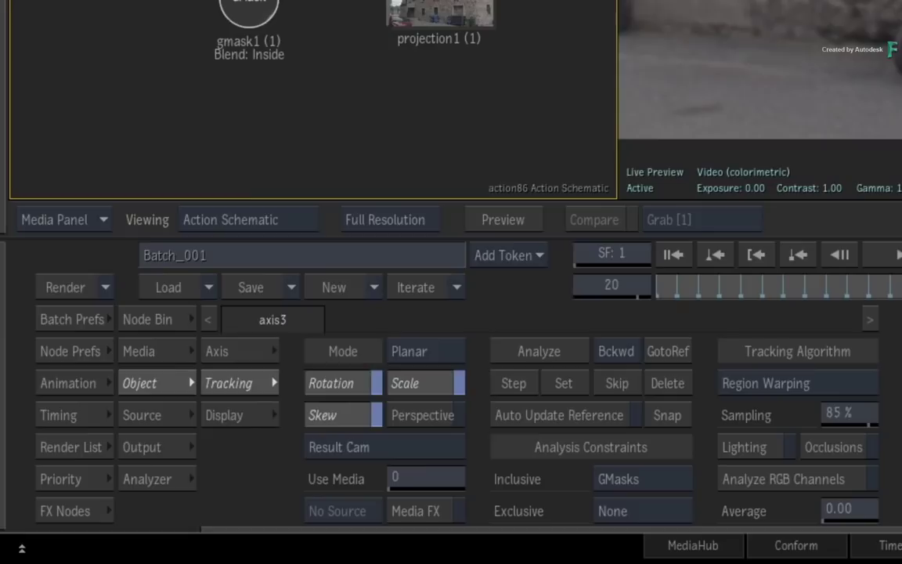
left_click(72, 382)
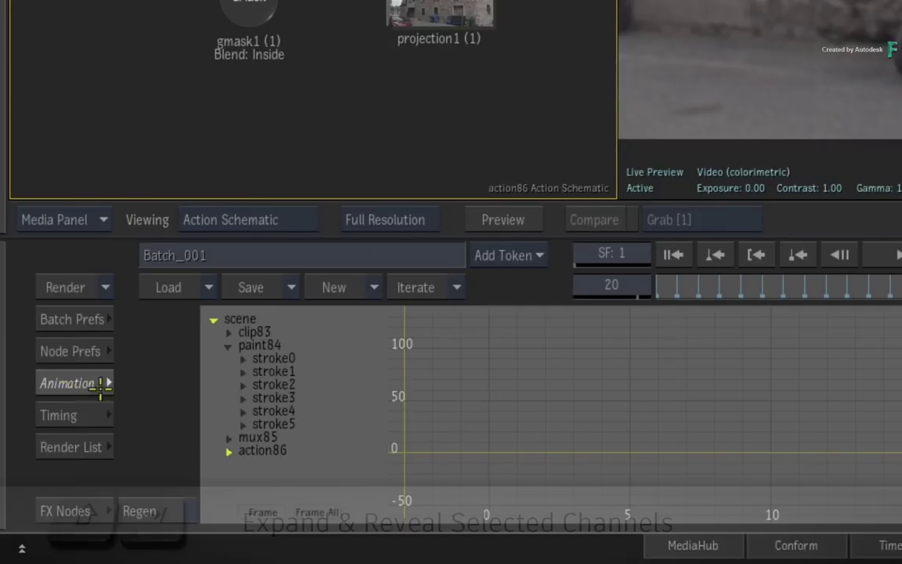
key("shift+Tab")
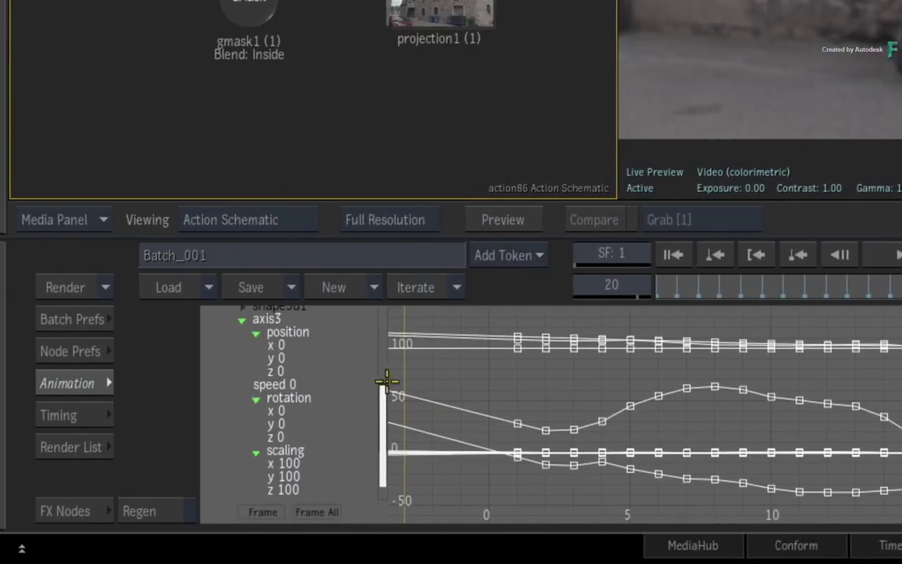
left_click(239, 320)
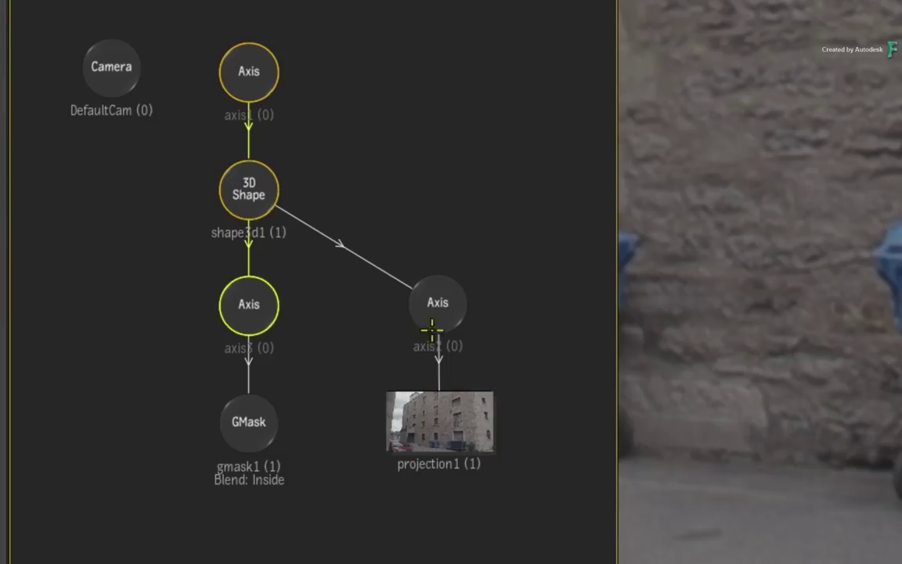
- Paste axis3's tracked keyframes onto axis2, then scrub frames 6 to 24 to check the patch
left_click(430, 312)
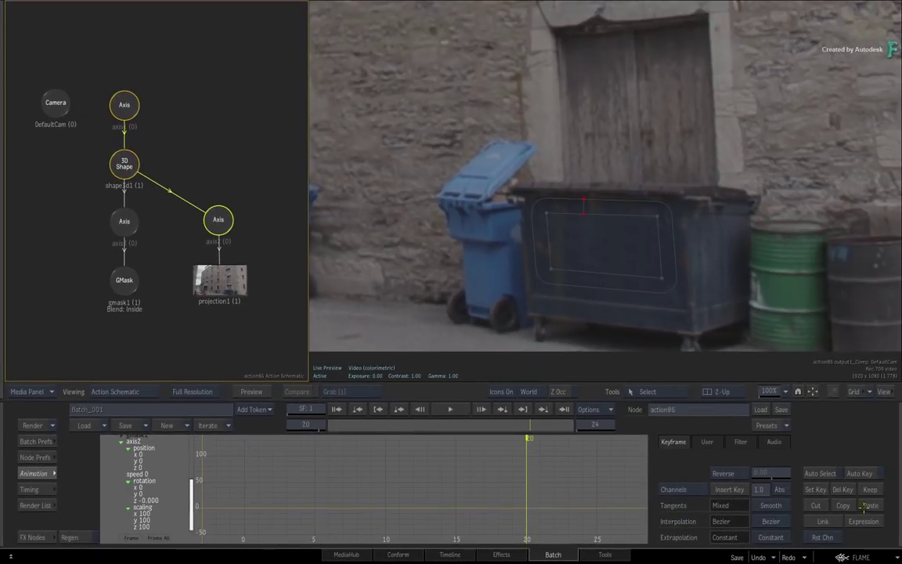
left_click(869, 506)
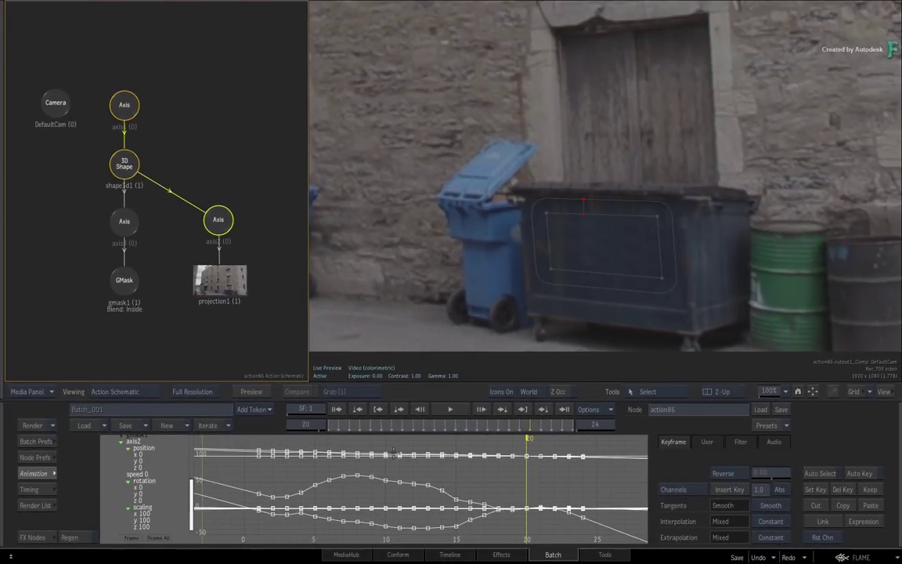
mouse_move(333, 423)
left_mouse_down()
mouse_move(522, 424)
mouse_move(578, 413)
mouse_move(532, 423)
mouse_move(315, 424)
mouse_move(569, 423)
mouse_move(339, 428)
mouse_move(294, 391)
mouse_move(313, 417)
mouse_move(519, 408)
mouse_move(576, 424)
mouse_move(533, 427)
left_mouse_up()
- Drag a new 3D Shape chain (axis4, shape3d2, axis6, gmask2) from the Node Bin beside the first setup
left_click(35, 473)
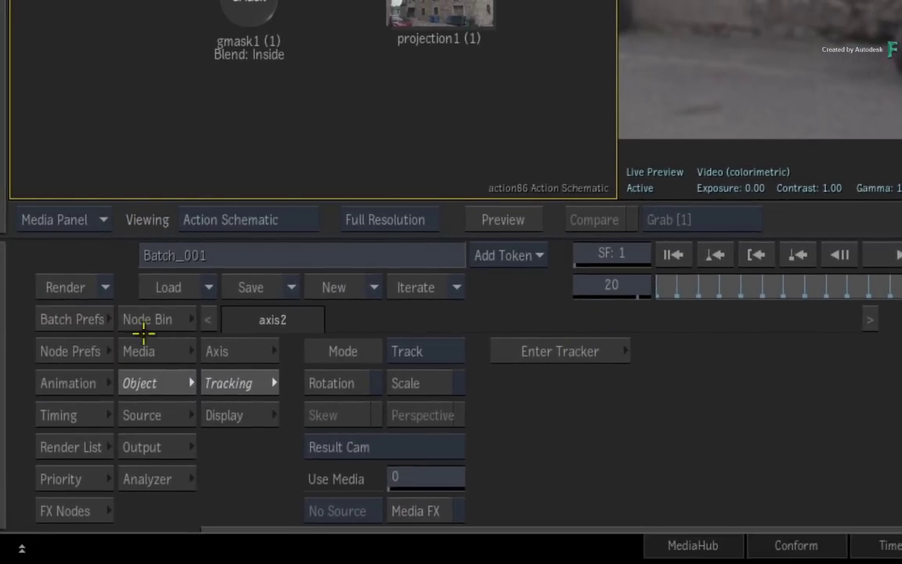
left_click(26, 325)
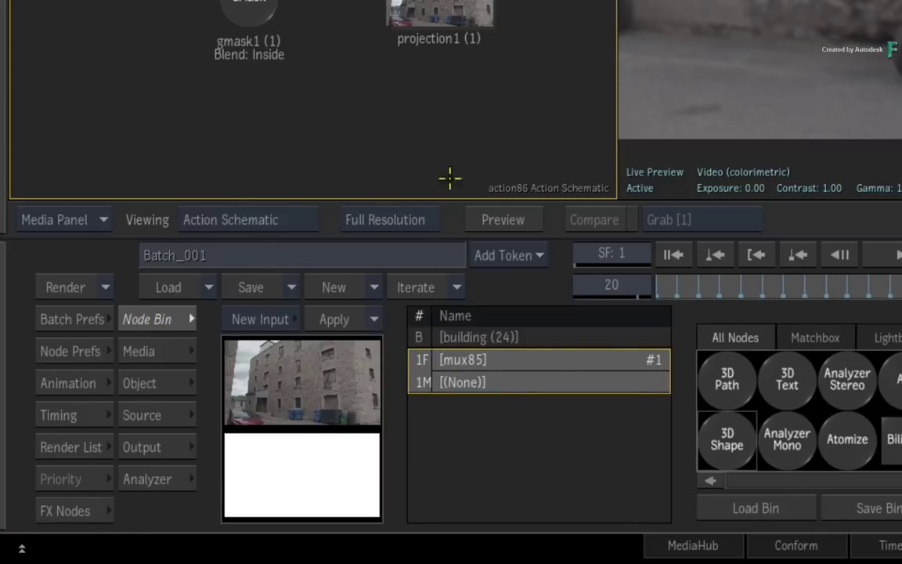
left_click_drag(458, 101, 321, 40)
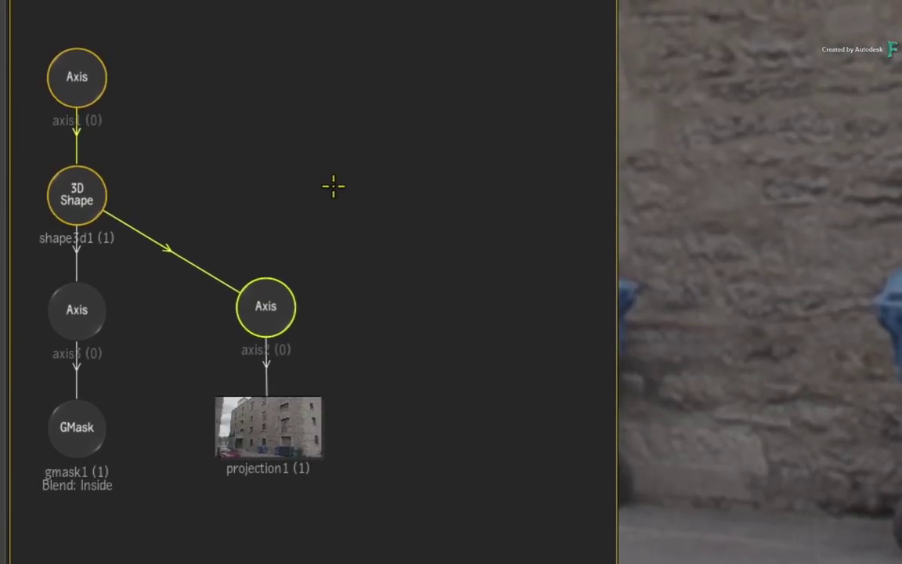
left_click(307, 191)
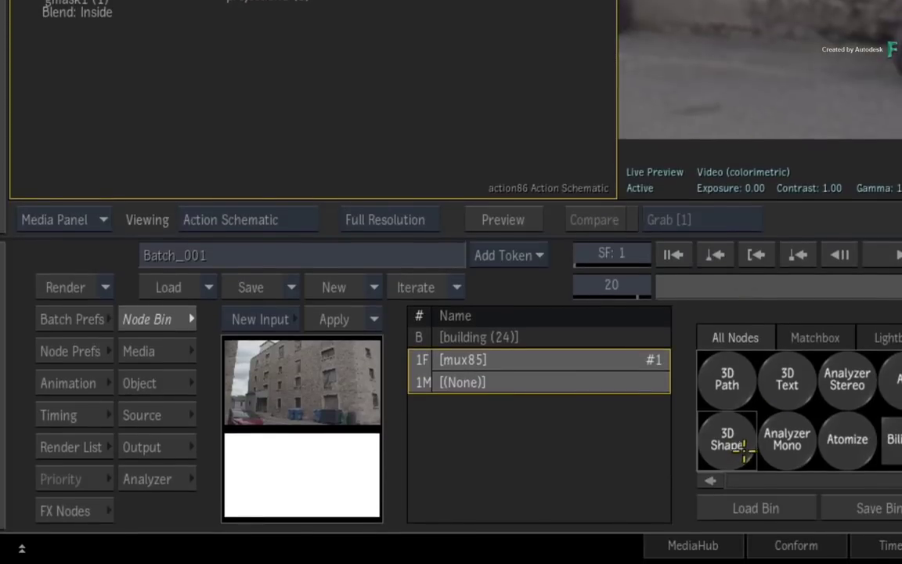
left_click_drag(726, 442, 408, 0)
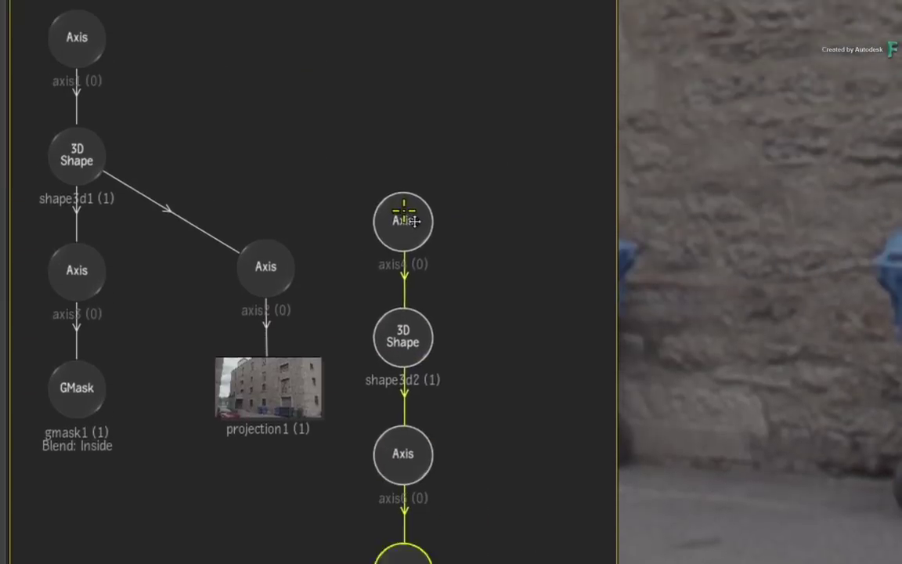
left_click_drag(414, 221, 404, 80)
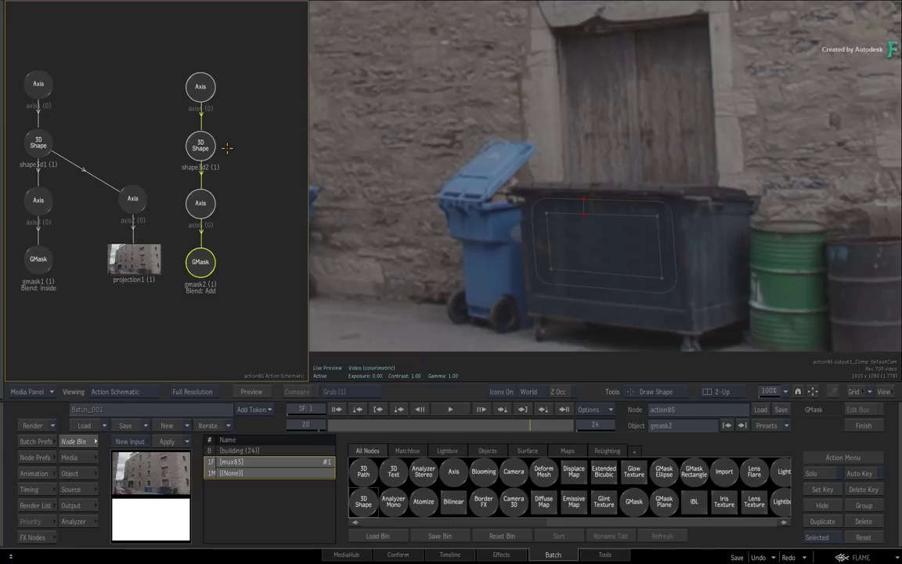
- Draw a closed gmask2 outline around the blue bin lid
left_click(513, 77)
left_click(424, 177)
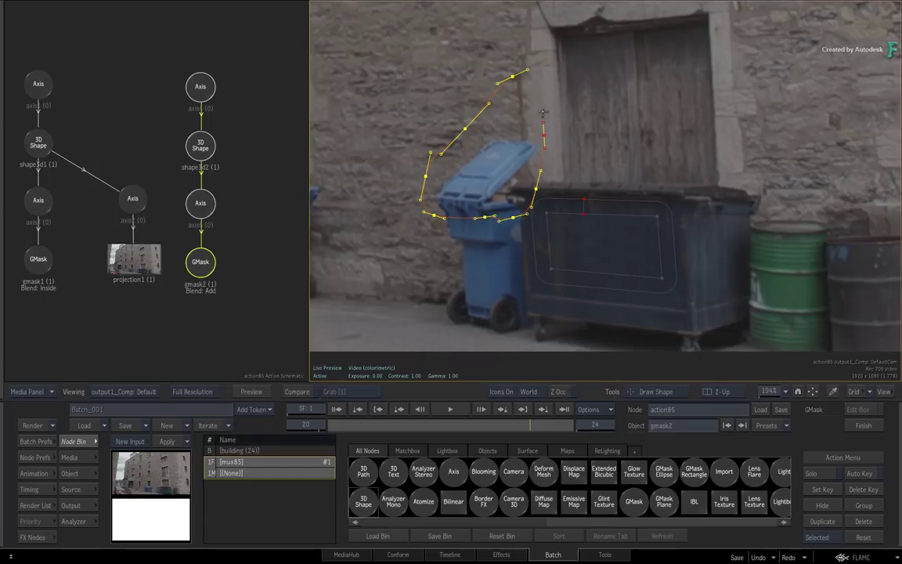
left_click(513, 77)
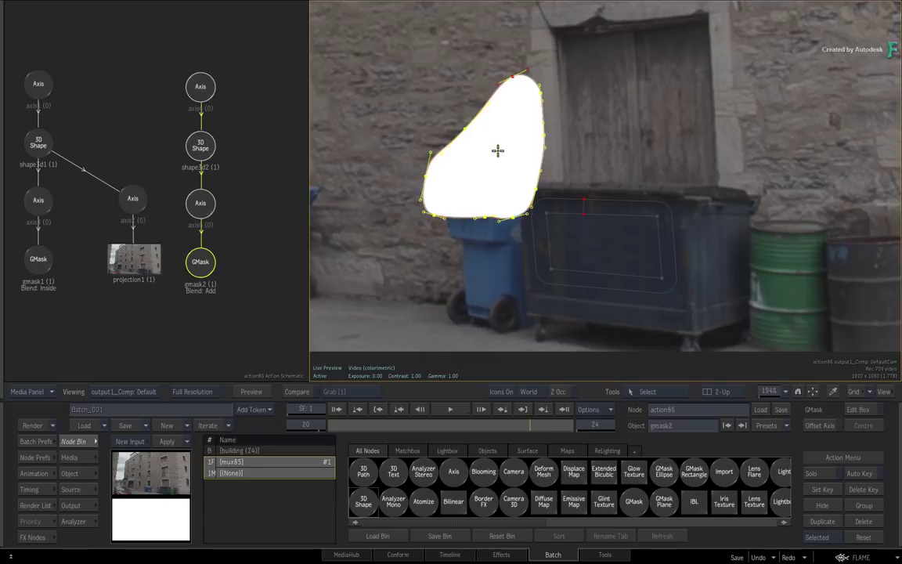
- Planar-track axis6 forward and then backward through the clip, ending on frame 20
left_click(199, 203)
key("F8")
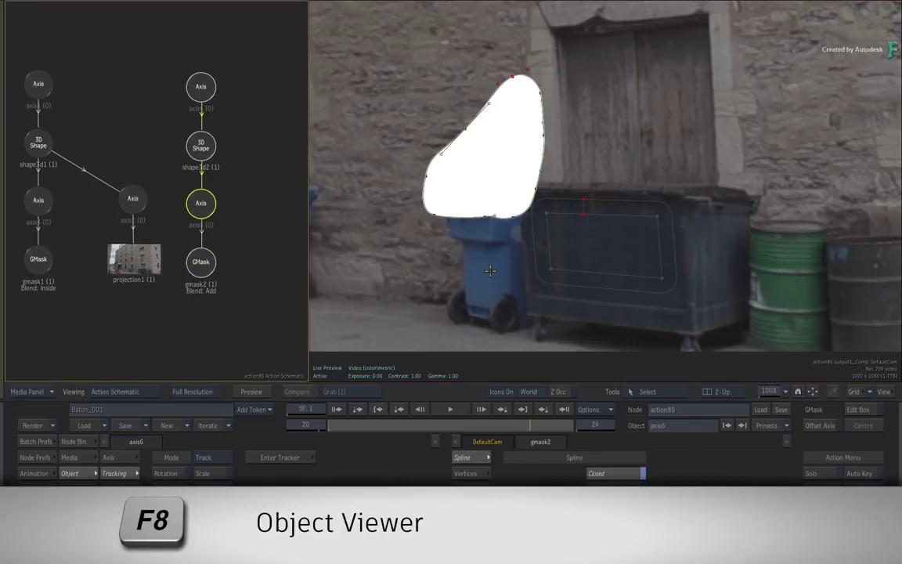
key("F8")
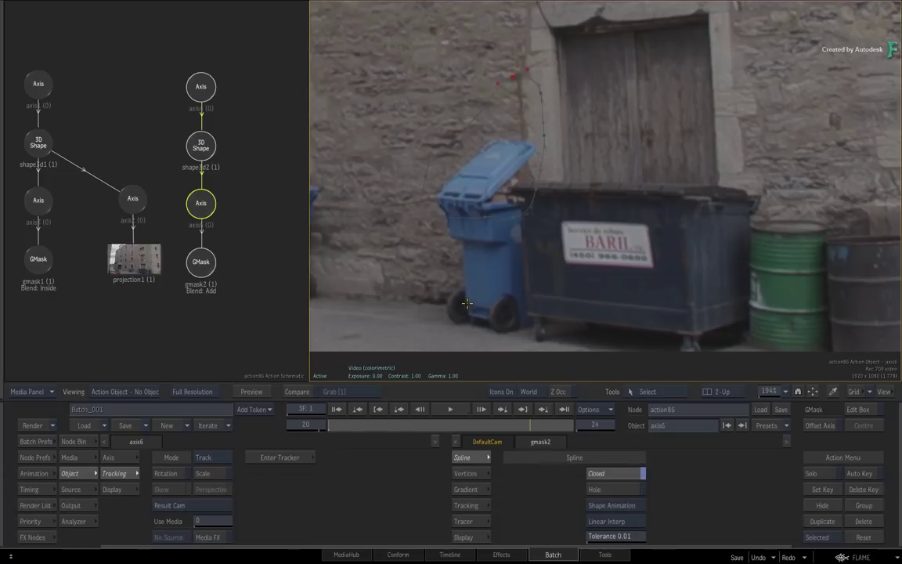
left_click(202, 457)
left_click(198, 429)
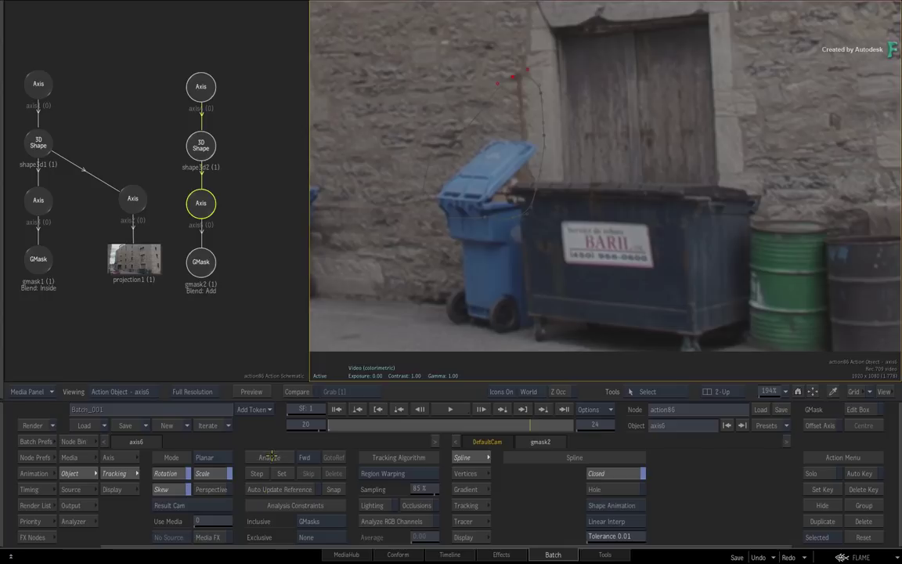
left_click(270, 457)
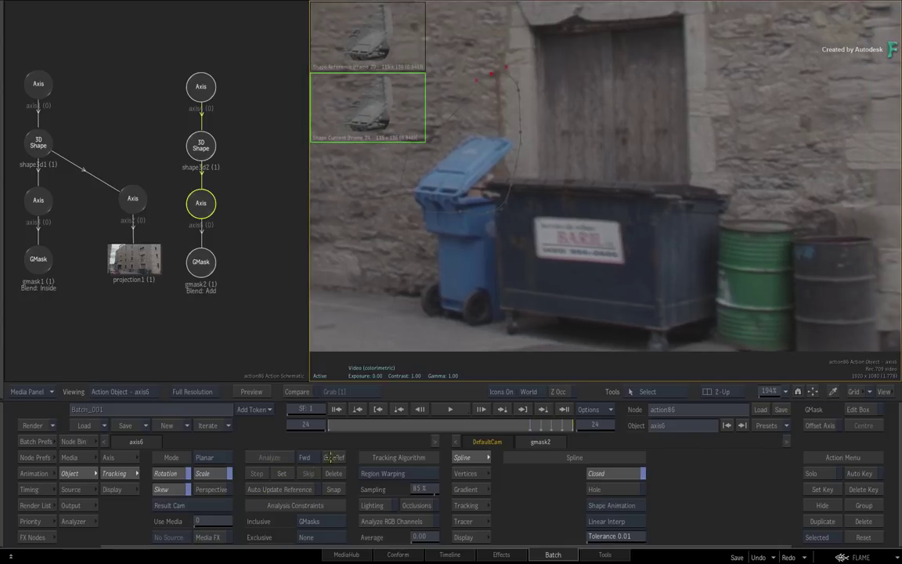
left_click(306, 458)
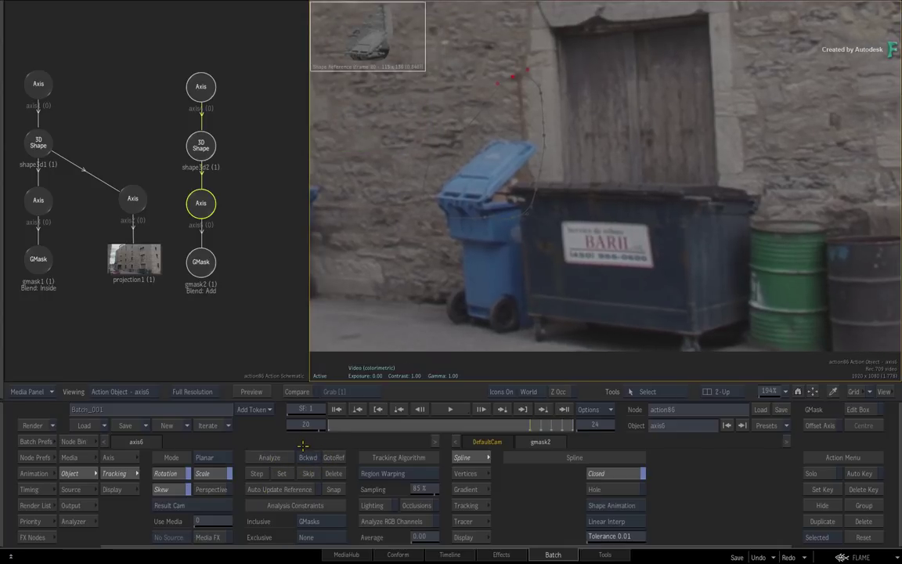
left_click(266, 457)
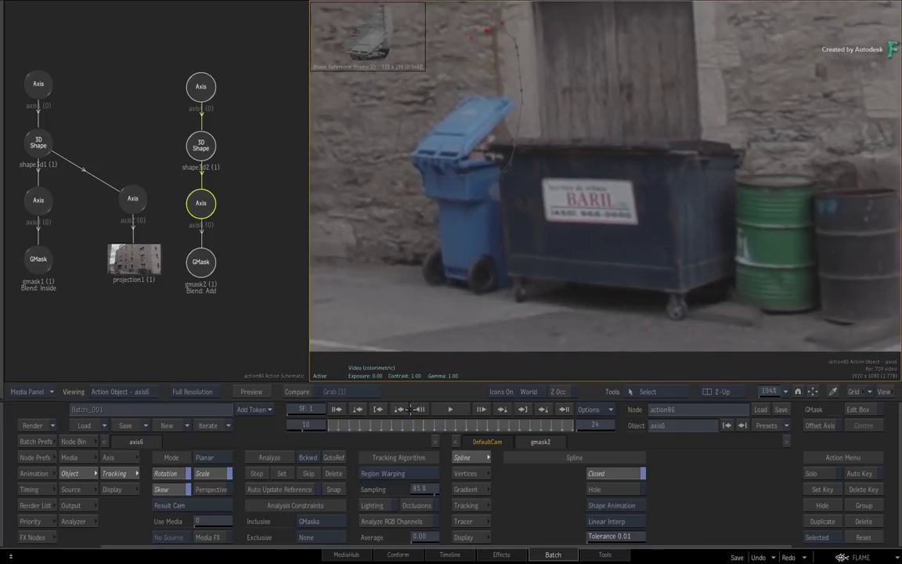
left_click_drag(406, 423, 529, 423)
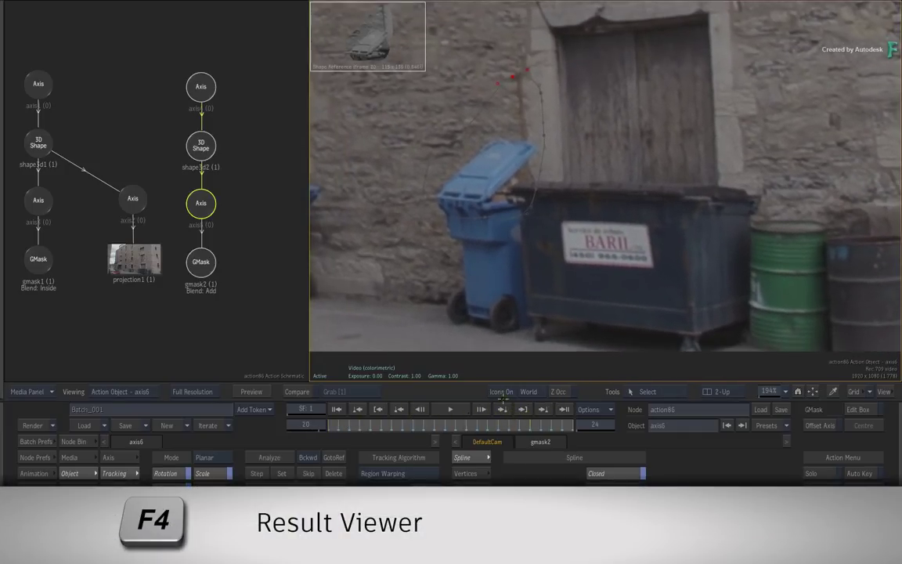
- Switch to the Result view and set shape3d2's GMask Transparency to For 3D Shape Only
key("F4")
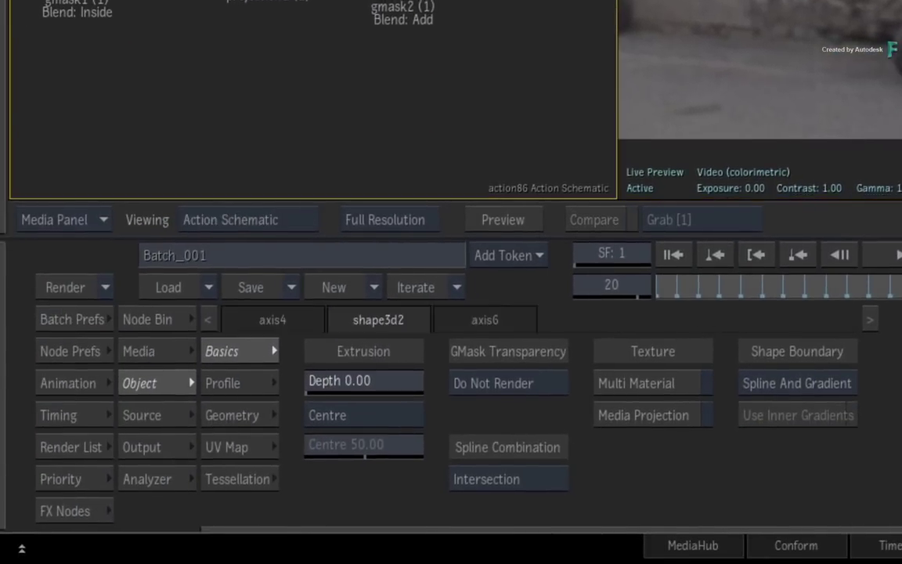
left_click(540, 383)
left_click(546, 355)
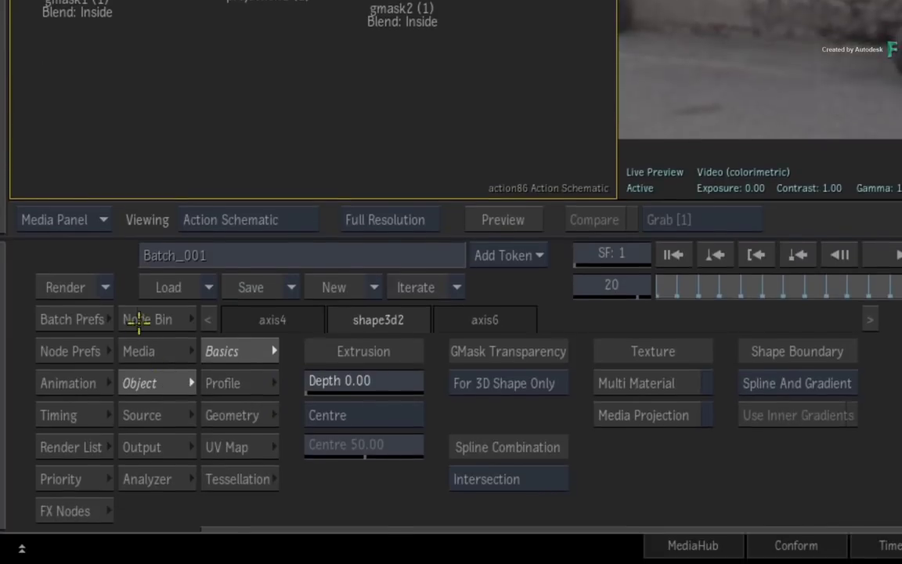
- Open the Node Bin to get a Diffuse Map for shape3d2
left_click(145, 319)
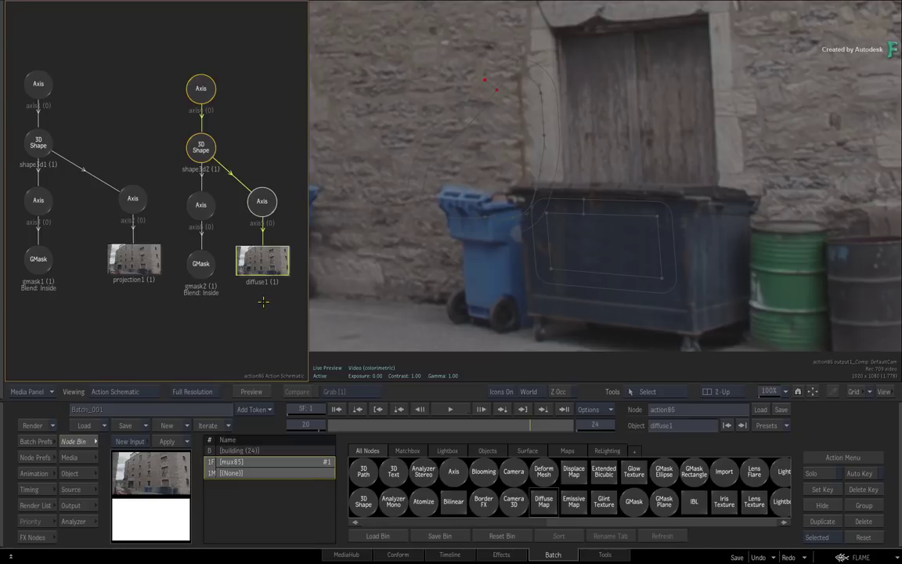
- Set diffuse1's texture Mapping from Wrap (Geom UVs) to Projection
double_click(261, 260)
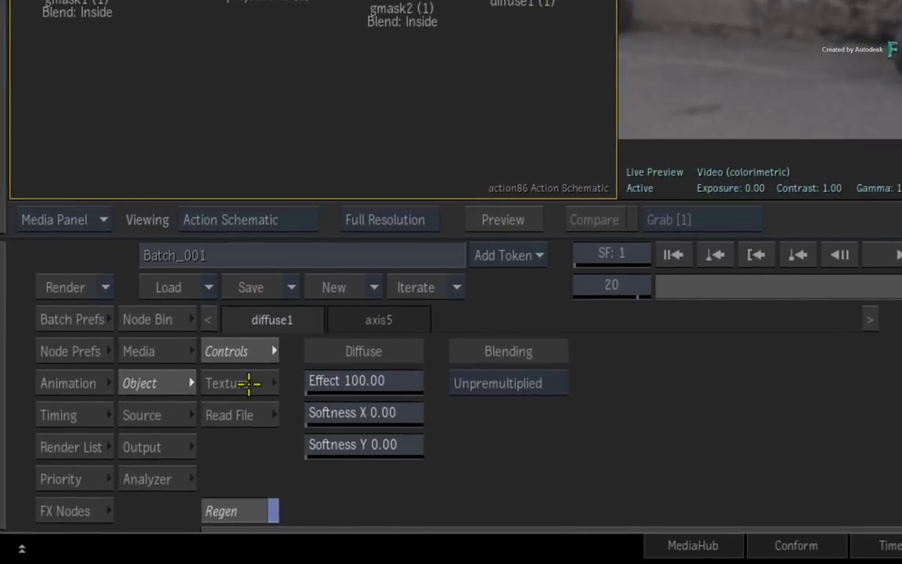
left_click(129, 475)
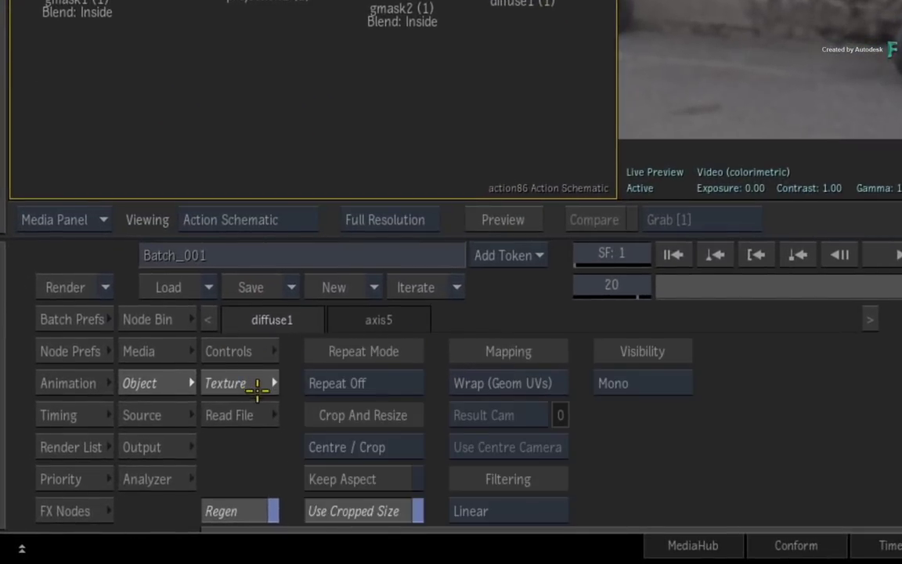
left_click(518, 383)
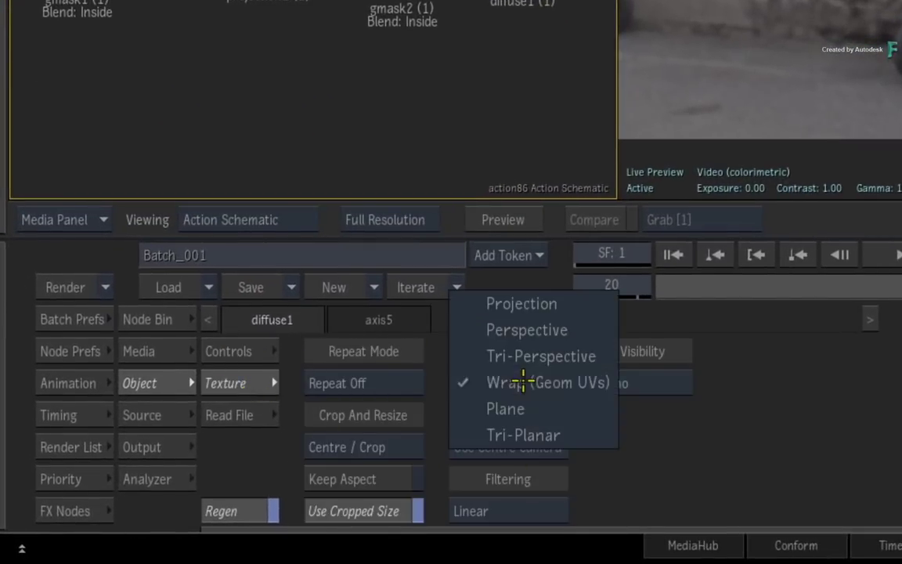
left_click(549, 303)
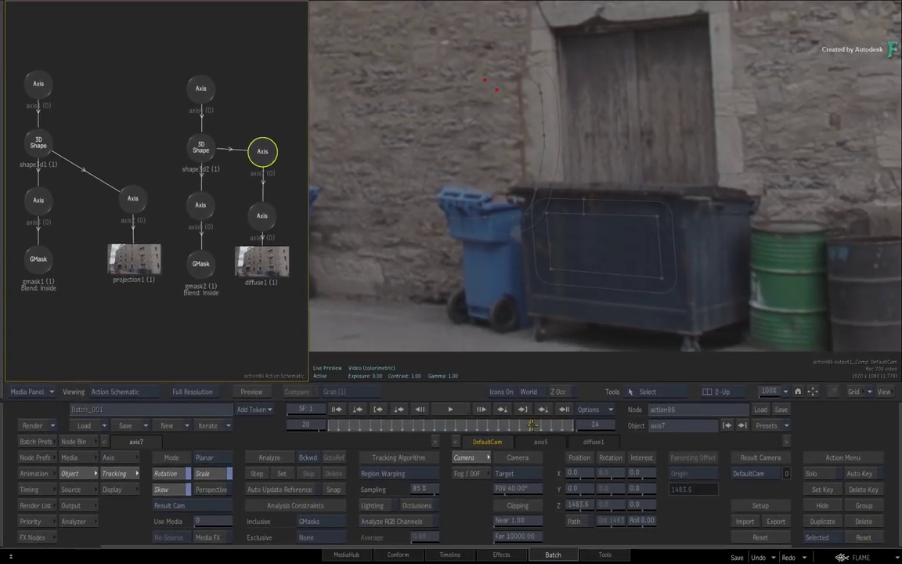
- Scrub between frames 8 and 20 to check the tracks, then view the Output settings
left_click_drag(533, 426, 428, 420)
left_click_drag(363, 428, 371, 426)
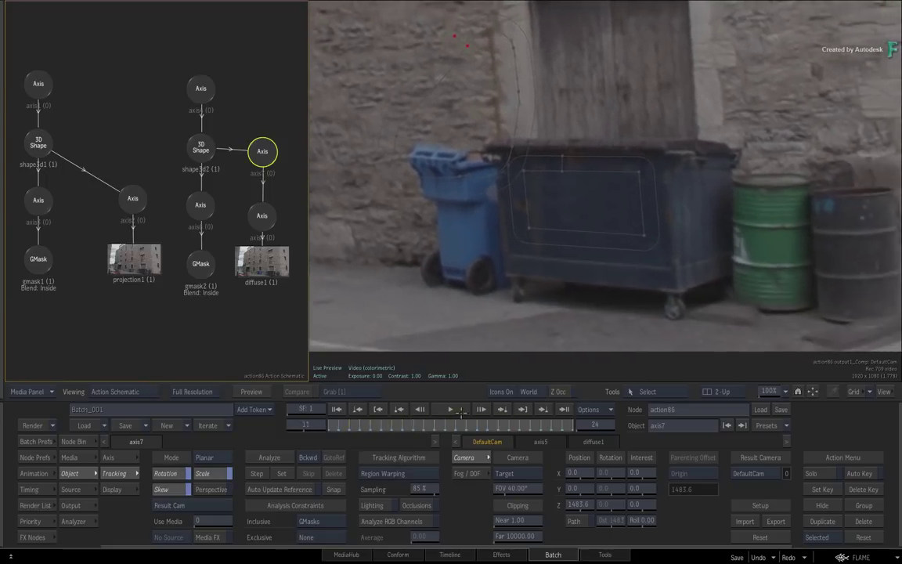
left_click_drag(465, 410, 487, 419)
left_click_drag(555, 407, 339, 426)
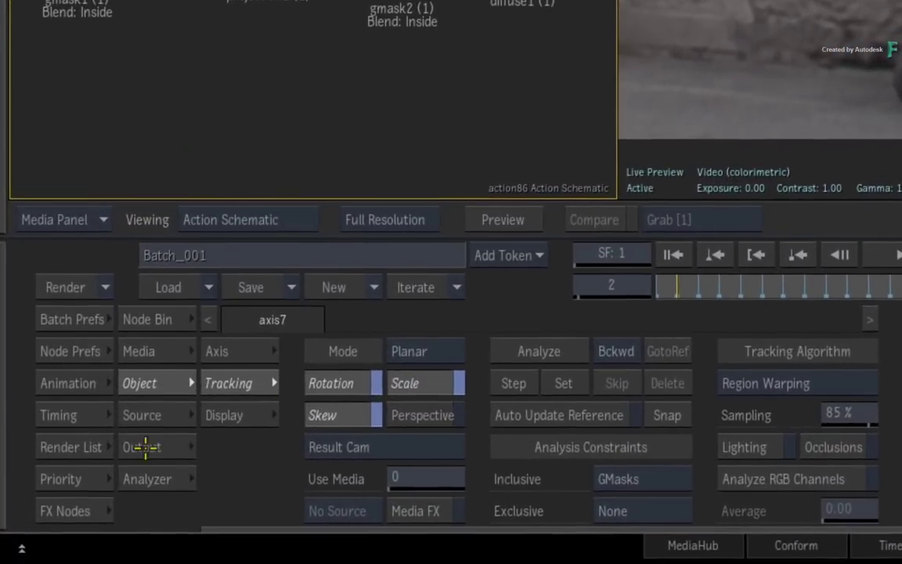
left_click(141, 447)
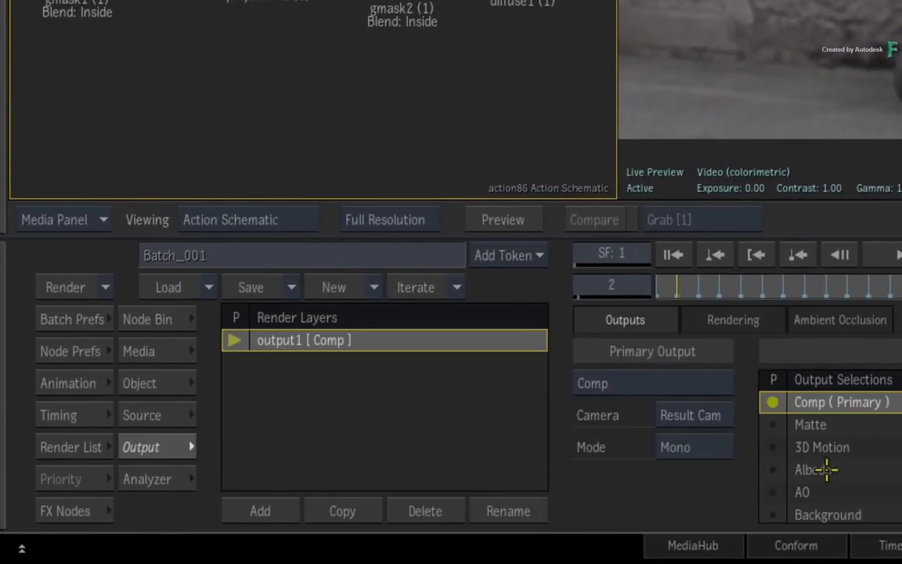
- Alternate between shape3d1 and shape3d2 to compare their outlines, then clear the selection
left_click(146, 319)
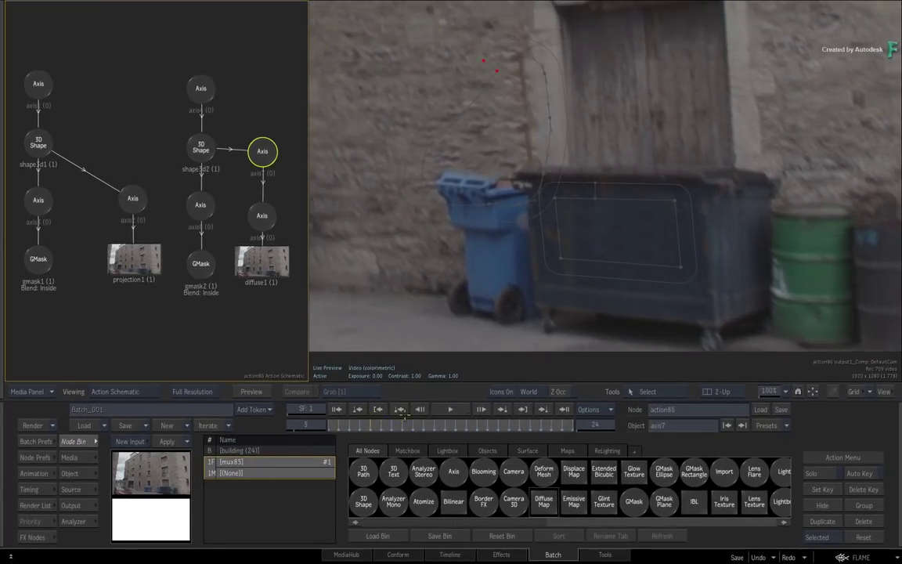
left_click(197, 144)
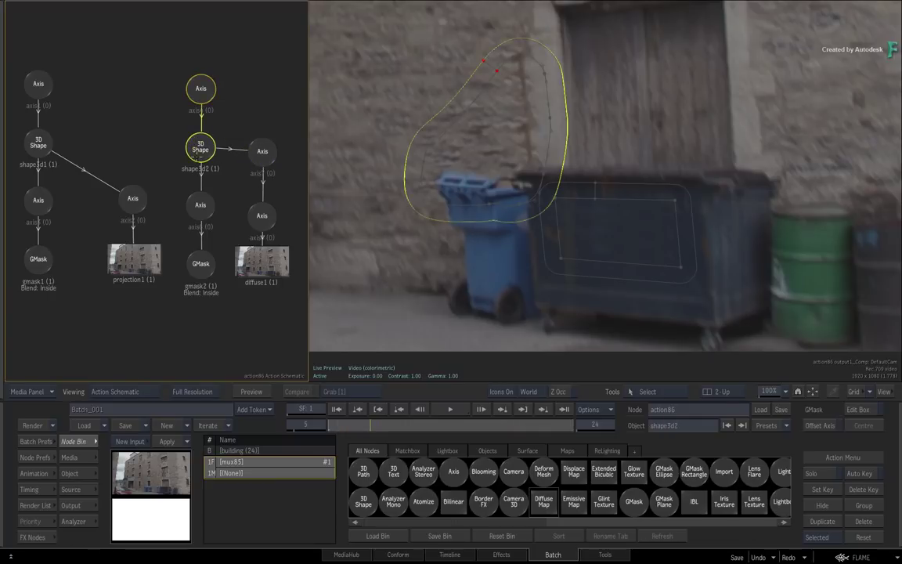
left_click(36, 143)
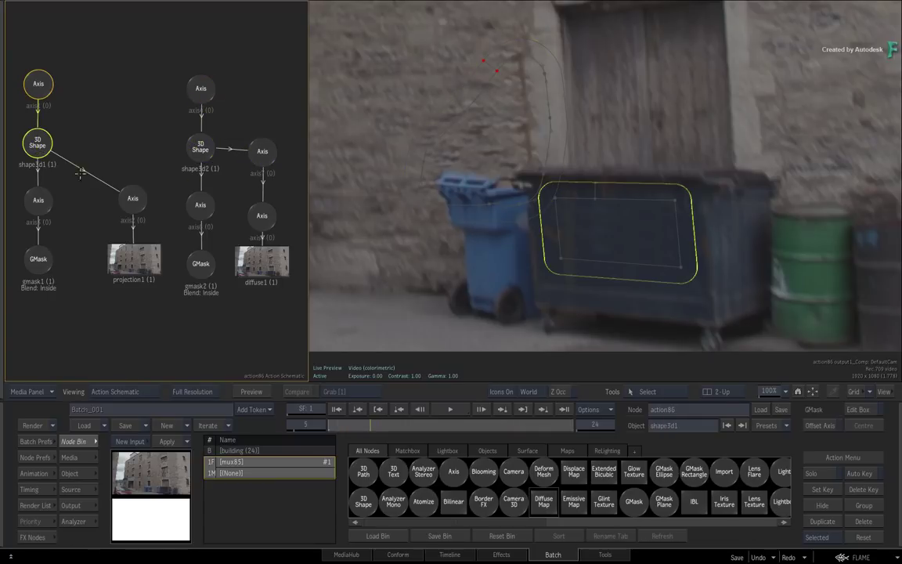
left_click(200, 148)
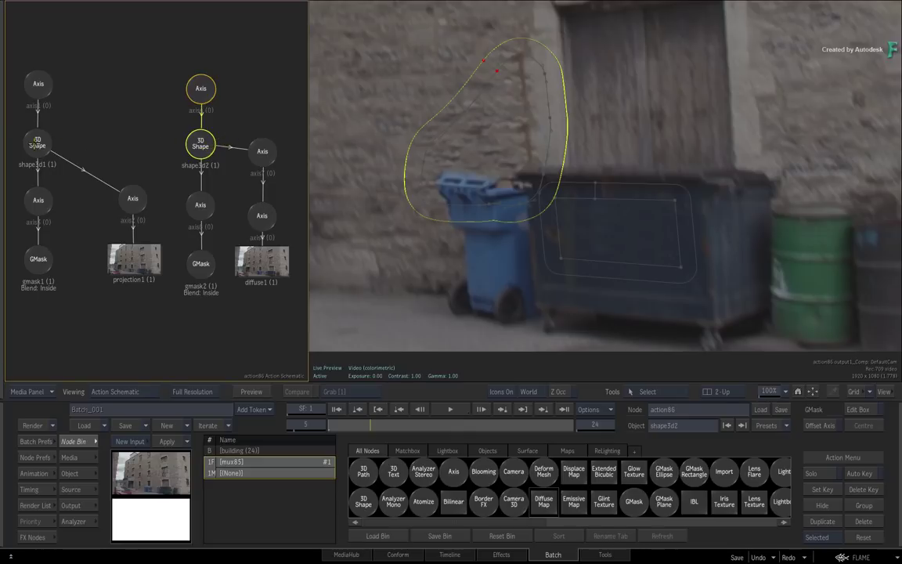
left_click(37, 141)
left_click(191, 145)
left_click(38, 142)
left_click(199, 146)
left_click(245, 113)
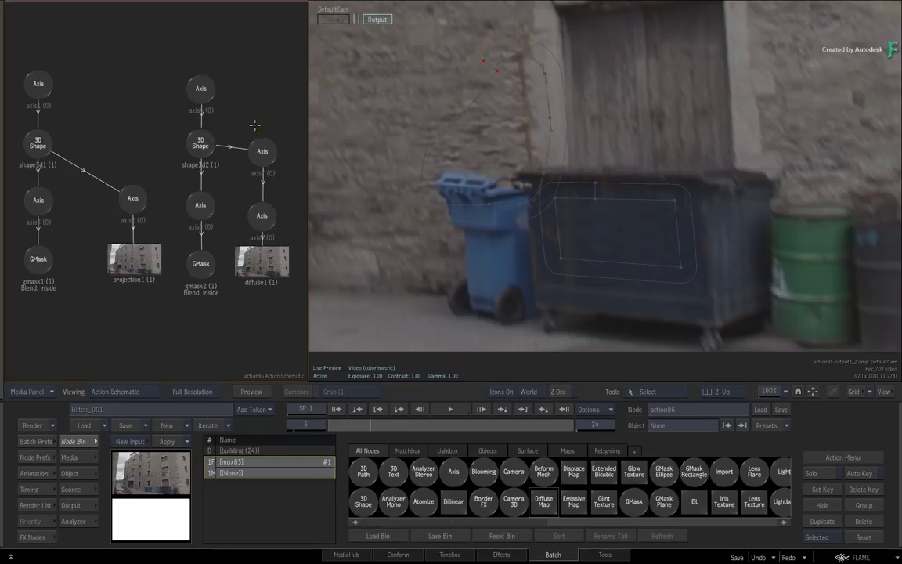
- Enable Rendering motion blur with 10 samples and a 0.50 shutter, then check frame 8
left_click(33, 457)
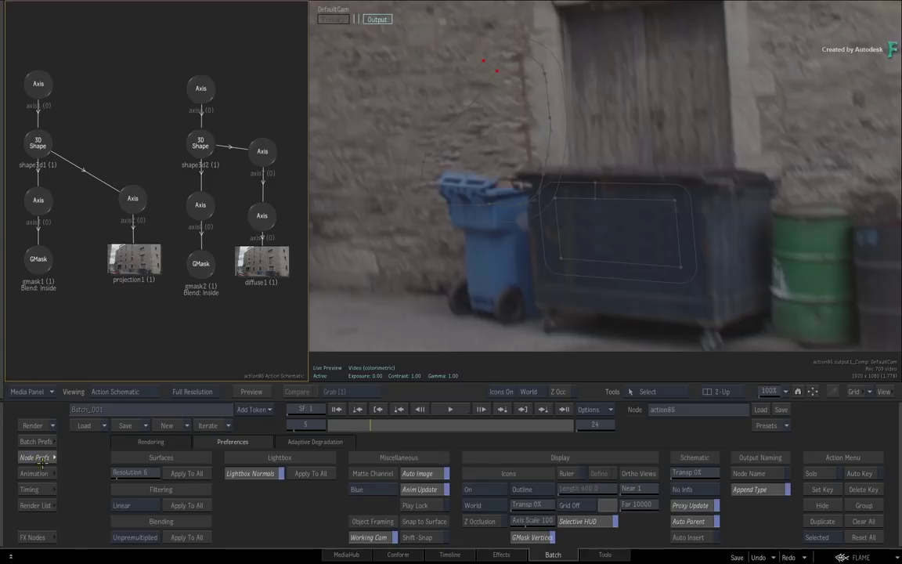
left_click(172, 442)
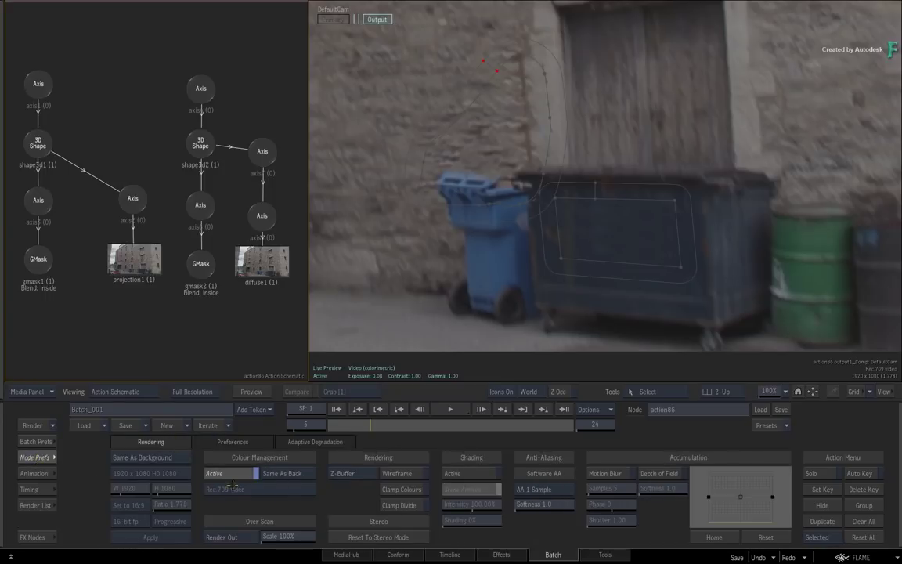
left_click(605, 473)
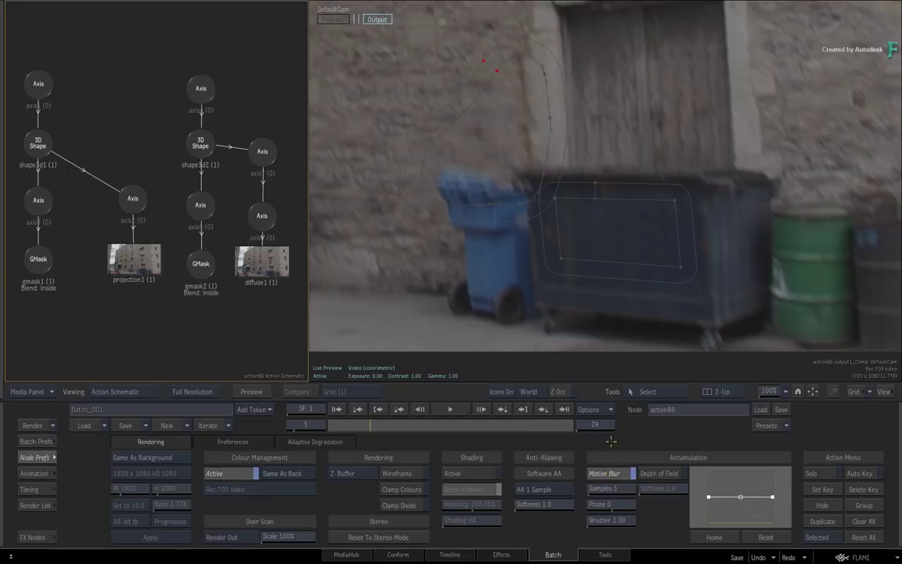
left_click(618, 490)
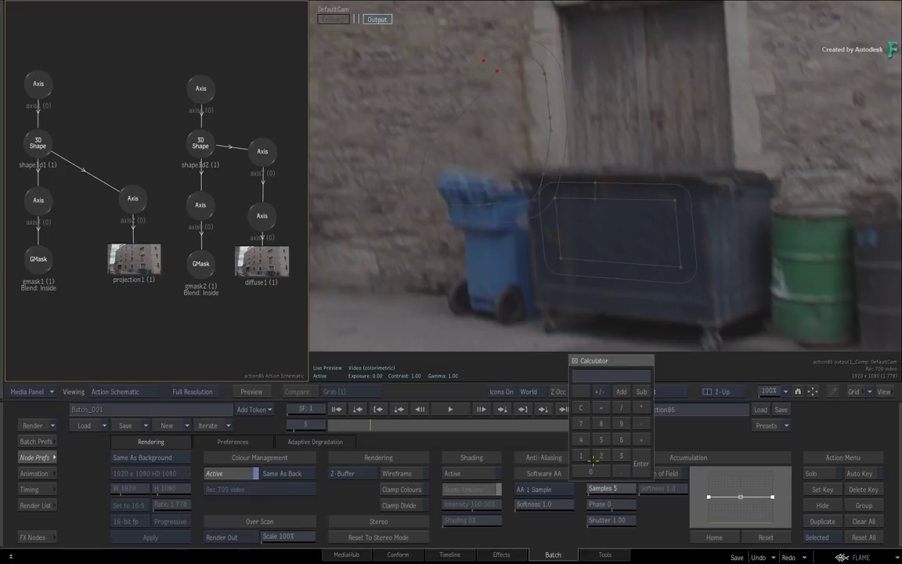
left_click(644, 461)
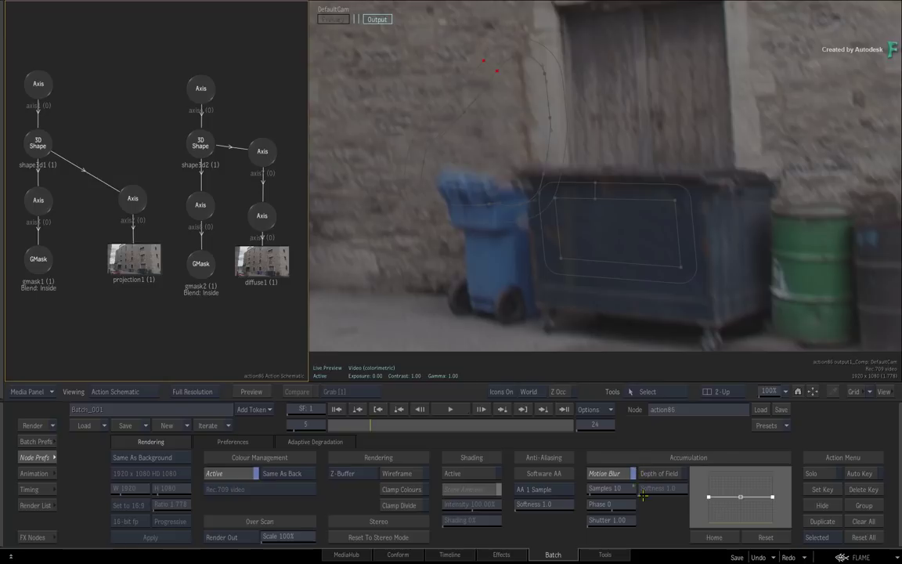
left_click(619, 498)
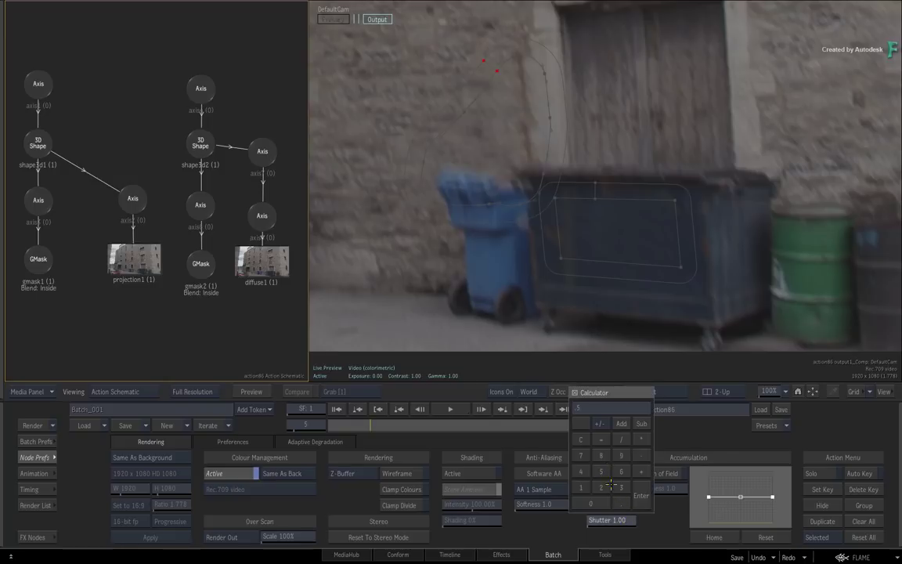
left_click(640, 494)
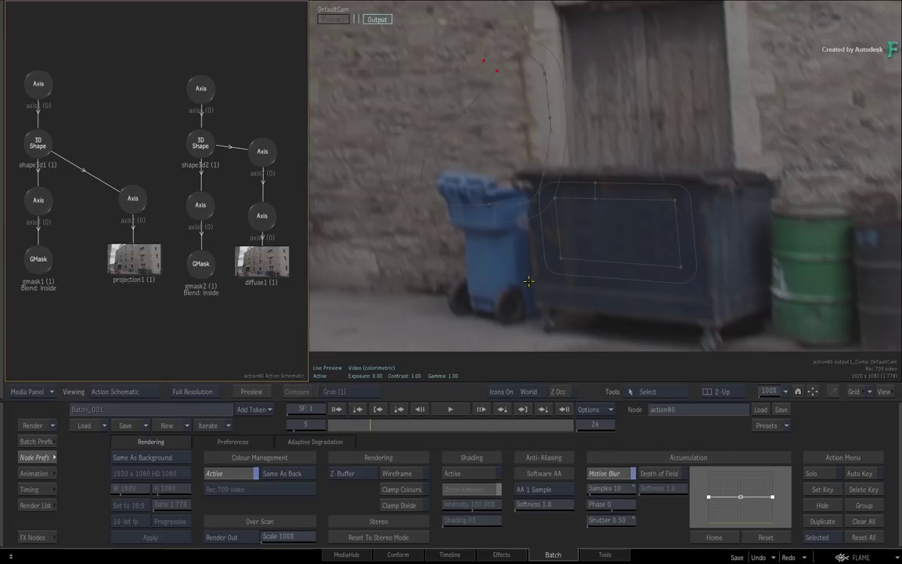
left_click_drag(367, 426, 403, 426)
- Play back the finished action86 composite
left_click(450, 409)
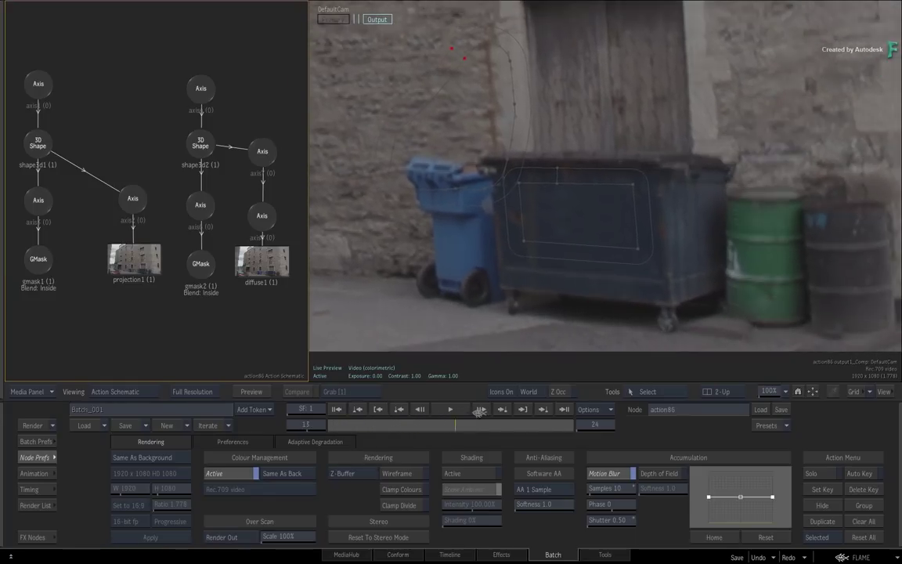